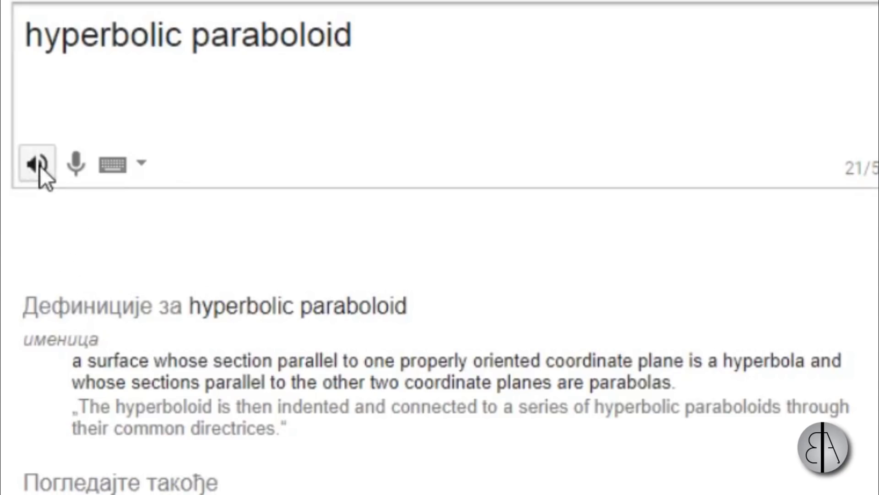
# Step: Start Revit 2017 so it shows the Recent Files start screen
pyautogui.click(40, 166)
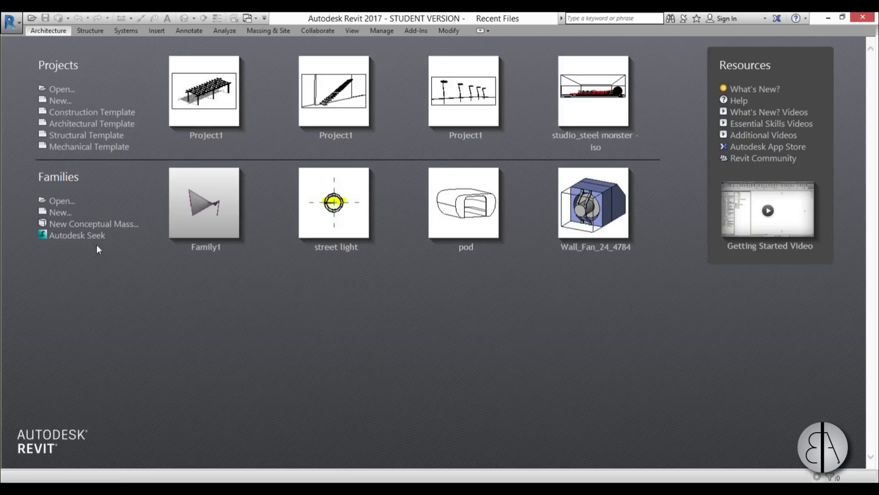
# Step: Create a new conceptual mass family from English > Conceptual Mass > Metric Mass.rft
pyautogui.click(70, 226)
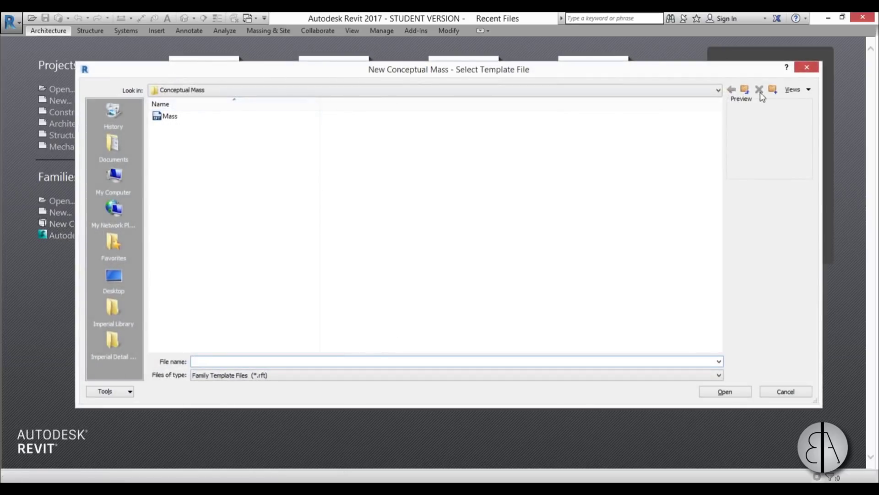
pyautogui.click(743, 92)
pyautogui.click(744, 90)
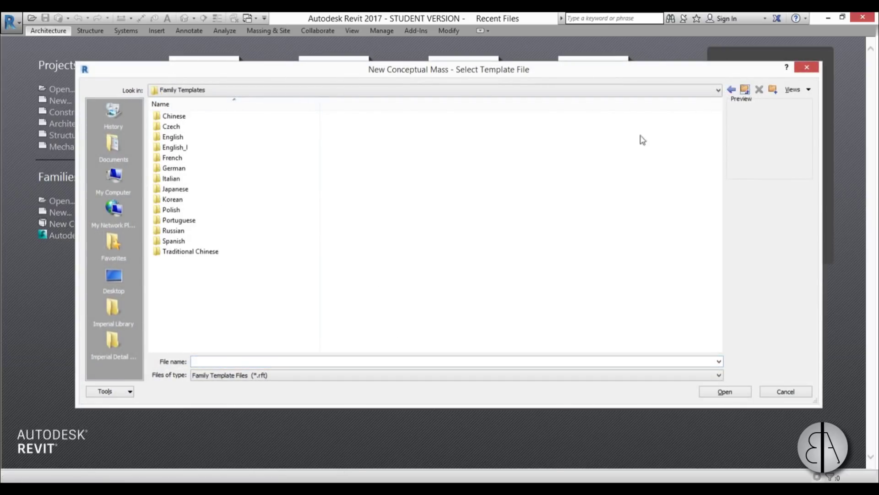
pyautogui.doubleClick(200, 137)
pyautogui.doubleClick(204, 127)
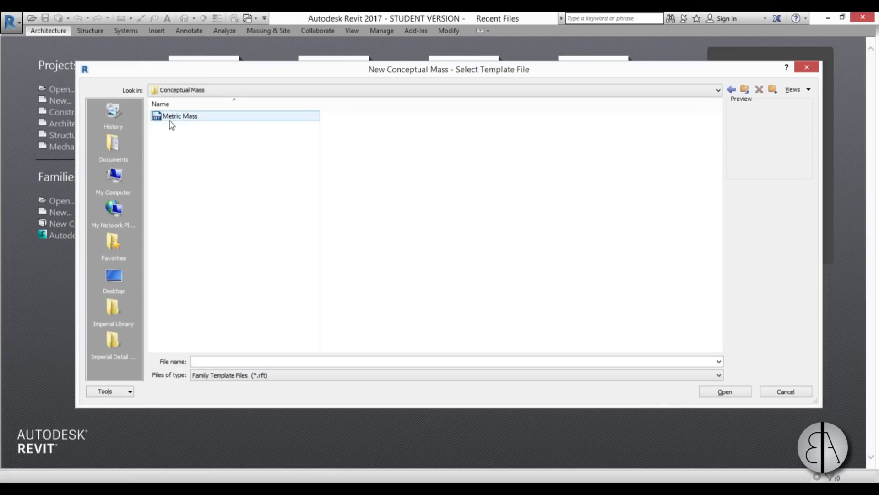
pyautogui.doubleClick(170, 119)
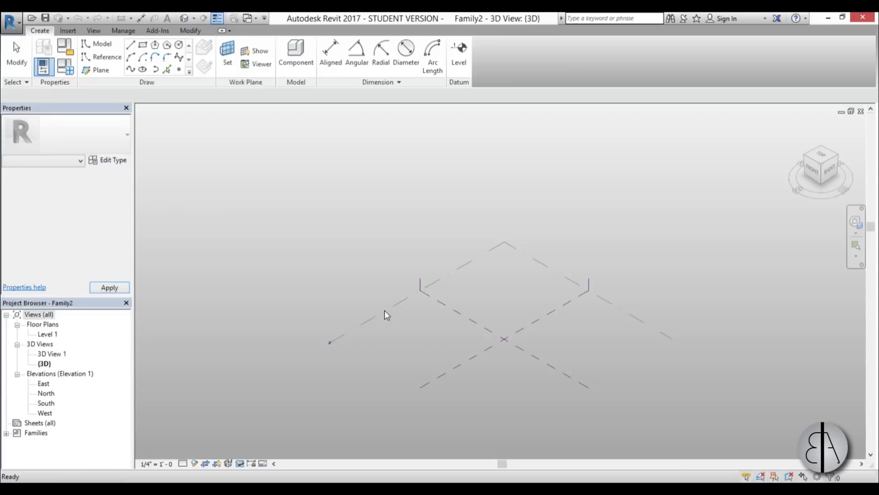
# Step: Switch the new Family2 from its 3D view to the Level 1 floor plan
pyautogui.scroll(3, 495, 393)
pyautogui.moveTo(473, 379); pyautogui.dragTo(447, 338, button='middle')
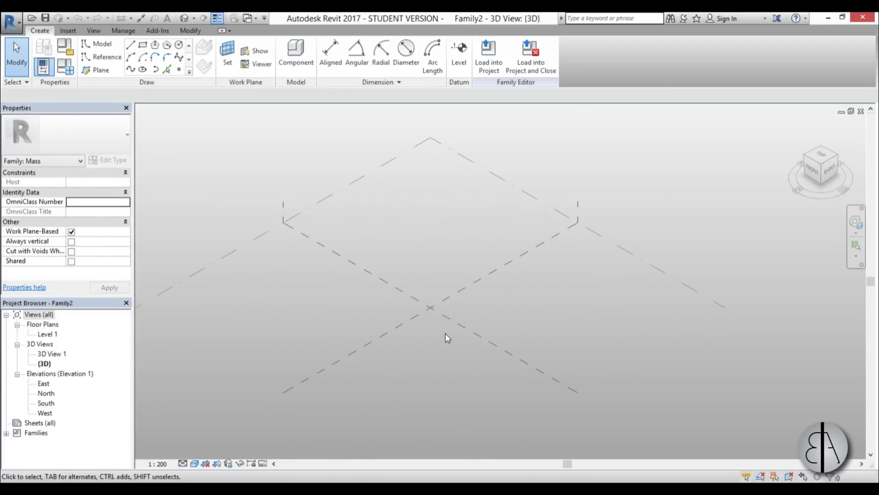
pyautogui.doubleClick(50, 335)
pyautogui.moveTo(512, 295); pyautogui.dragTo(486, 319, button='middle')
pyautogui.scroll(2, 469, 304)
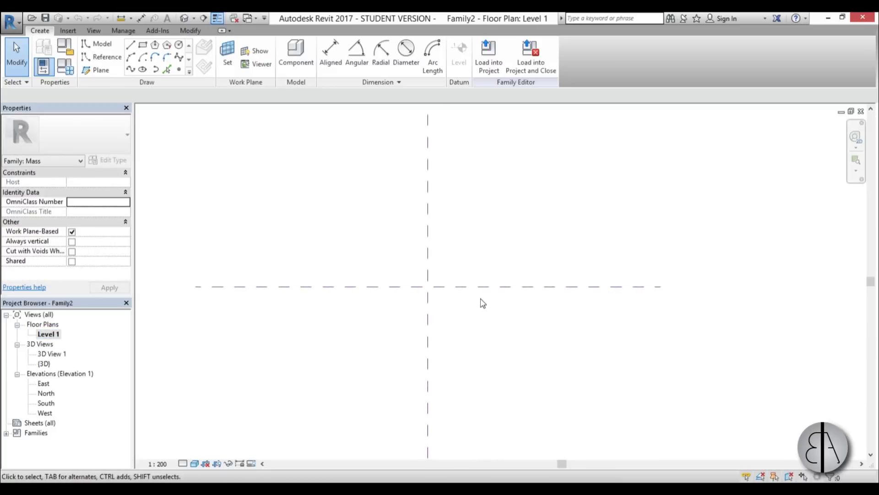
pyautogui.click(103, 57)
# Step: Draw two horizontal reference planes, one above and one below the centre
pyautogui.press('r')
pyautogui.press('p')
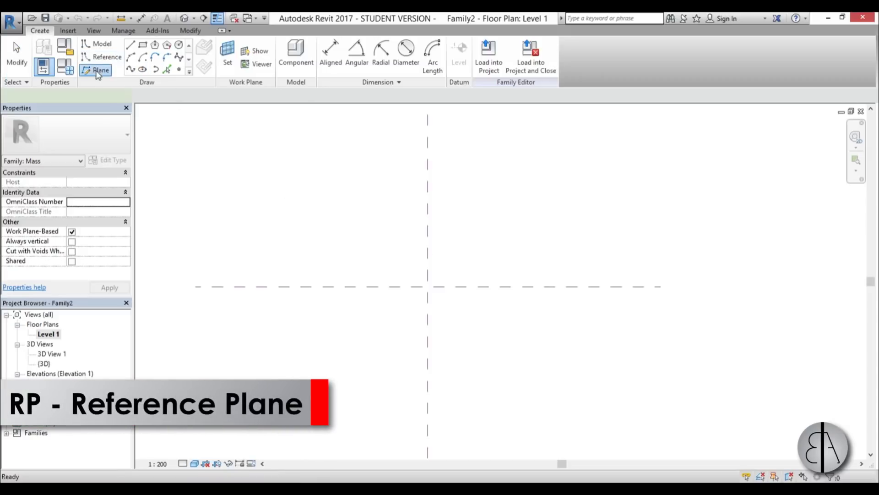
pyautogui.click(312, 250)
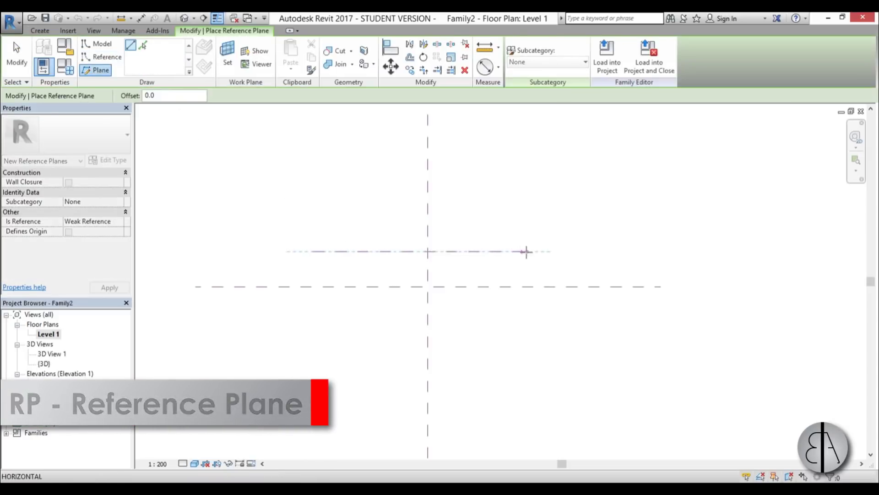
pyautogui.click(543, 251)
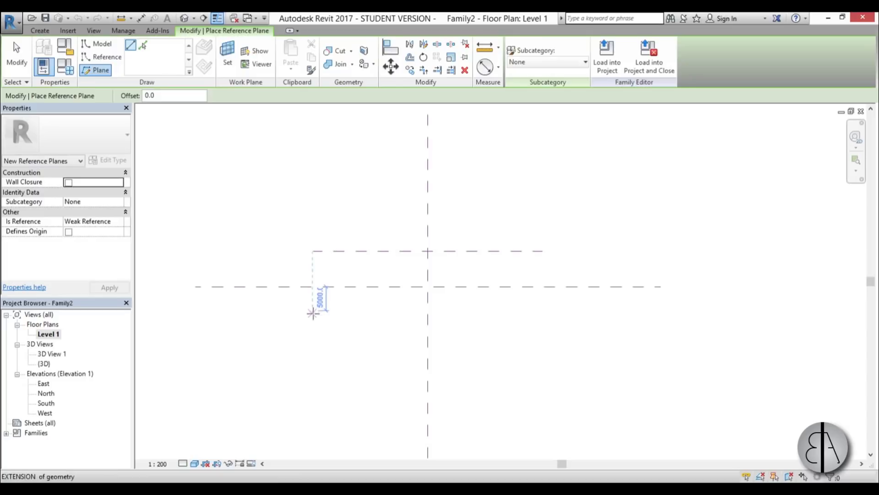
pyautogui.click(312, 314)
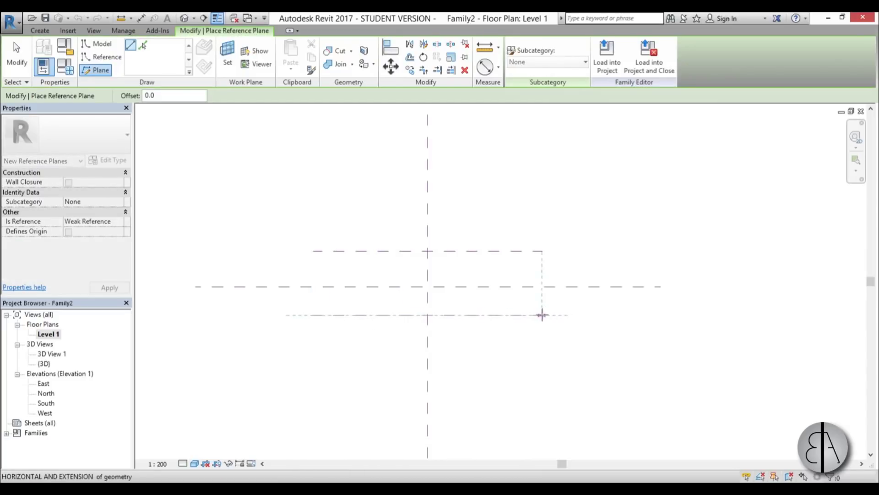
pyautogui.click(543, 315)
pyautogui.press('Escape')
pyautogui.press('Escape')
# Step: Copy both planes rotated 90° about their intersection to create two vertical planes
pyautogui.moveTo(451, 350); pyautogui.dragTo(448, 343, button='middle')
pyautogui.scroll(2, 385, 302)
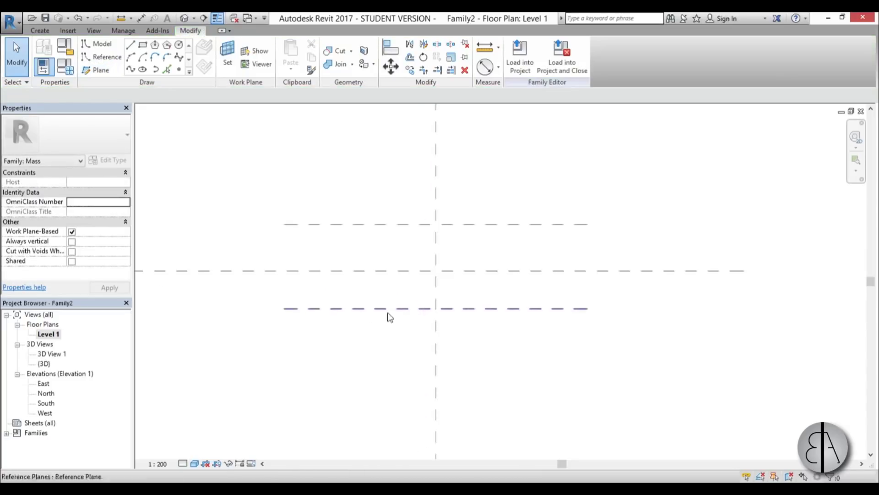
pyautogui.click(409, 308)
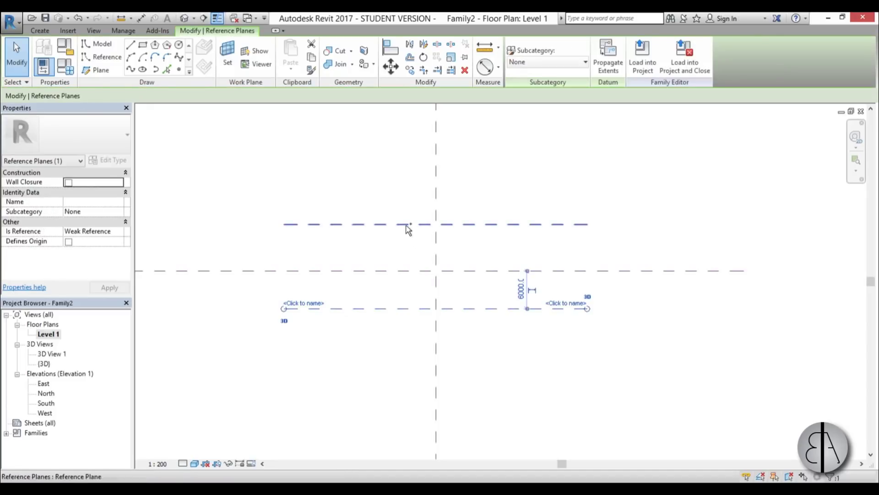
pyautogui.keyDown('ctrl'); pyautogui.click(409, 224); pyautogui.keyUp('ctrl')
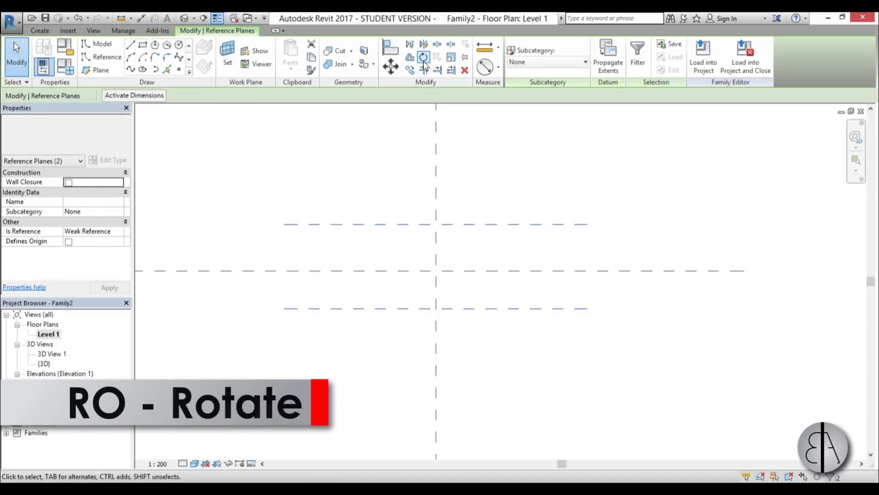
pyautogui.press('r')
pyautogui.press('o')
pyautogui.click(151, 97)
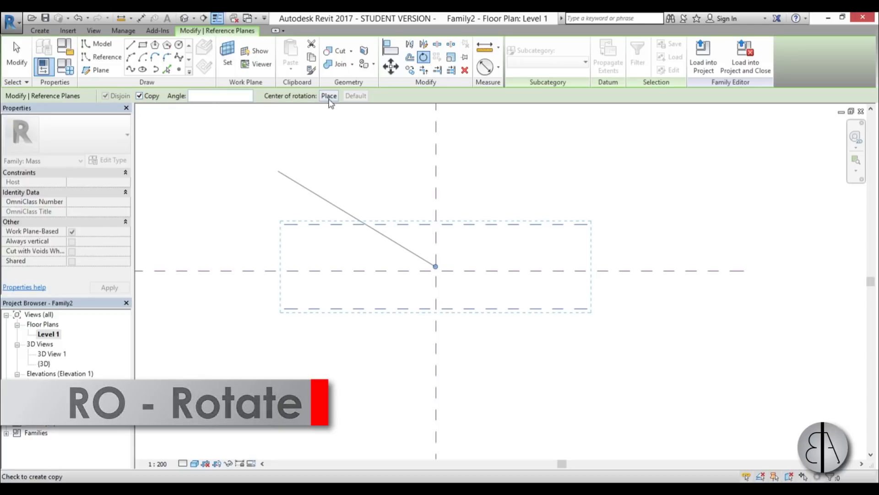
pyautogui.click(329, 96)
pyautogui.click(436, 271)
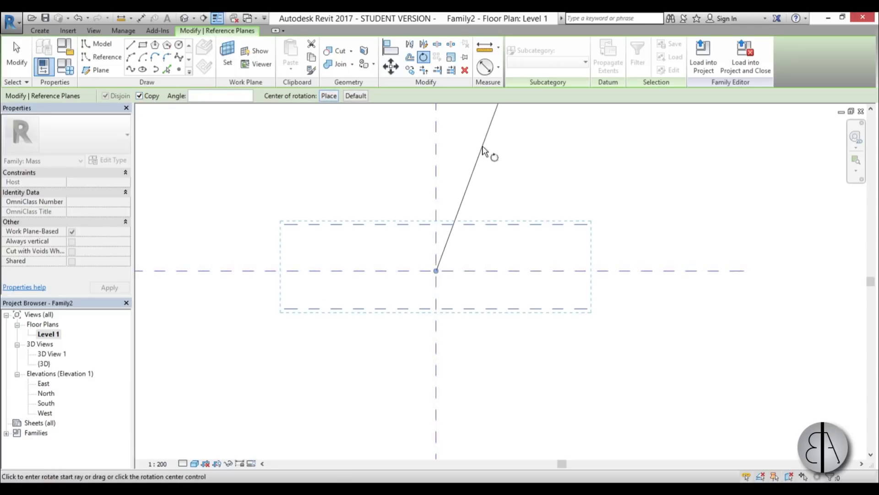
pyautogui.click(486, 153)
pyautogui.write('90')
pyautogui.press('Return')
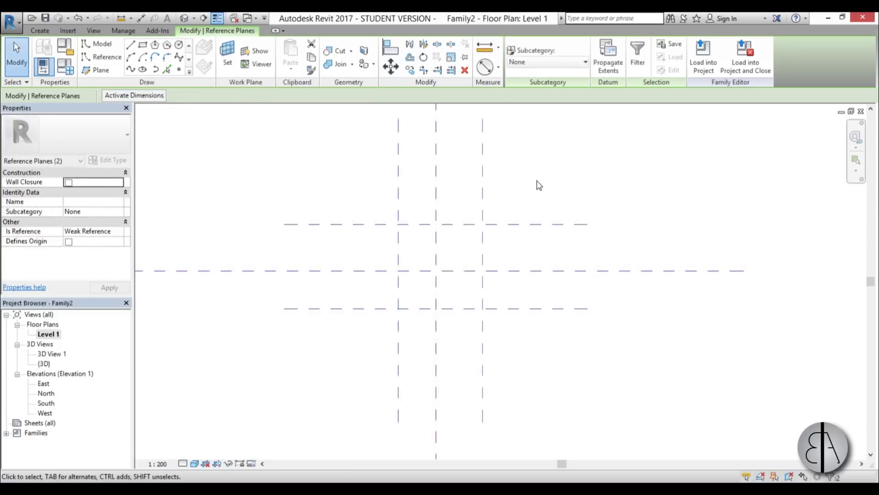
pyautogui.click(539, 185)
pyautogui.moveTo(534, 355); pyautogui.dragTo(518, 375, button='middle')
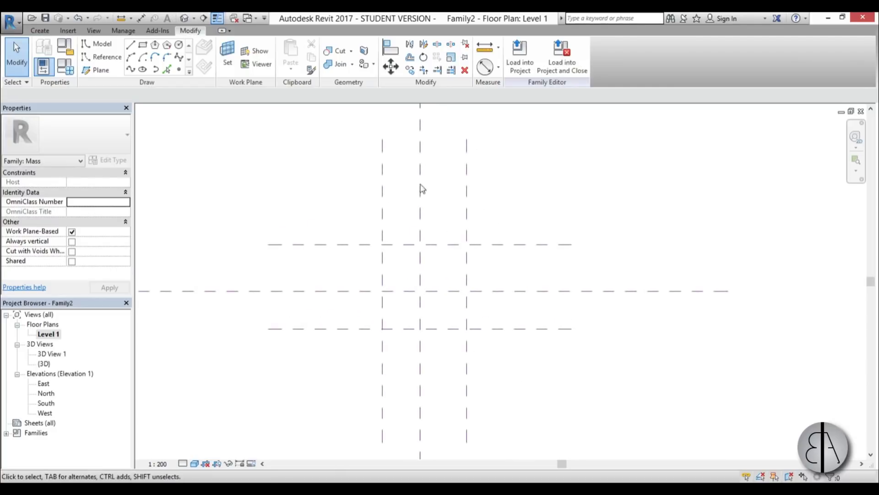
pyautogui.moveTo(425, 238); pyautogui.dragTo(426, 239, button='middle')
pyautogui.moveTo(434, 301); pyautogui.dragTo(435, 304, button='middle')
# Step: Dimension across the three vertical and three horizontal planes, making the vertical spacing equal
pyautogui.press('d')
pyautogui.press('i')
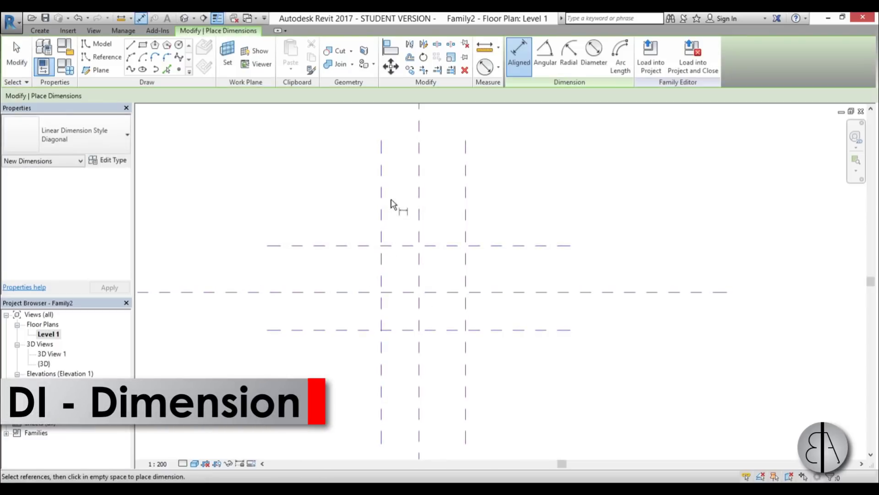
pyautogui.click(381, 208)
pyautogui.click(419, 206)
pyautogui.click(465, 208)
pyautogui.click(507, 206)
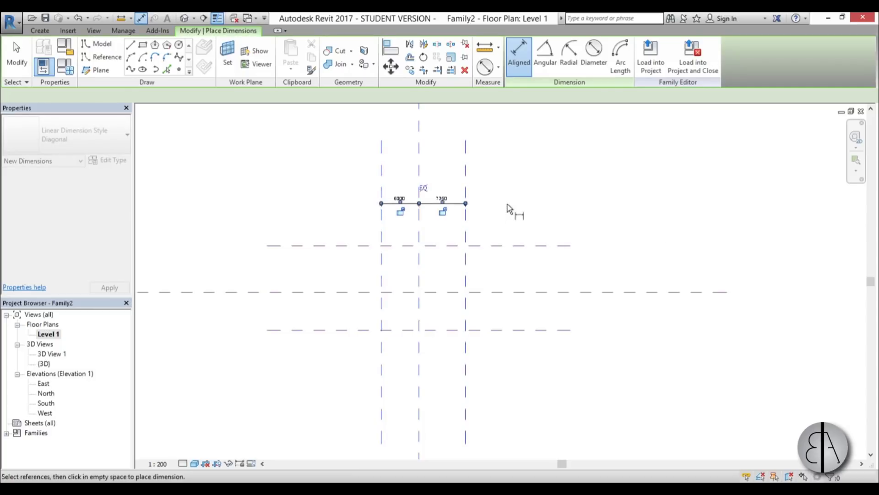
pyautogui.click(338, 247)
pyautogui.click(332, 292)
pyautogui.click(333, 330)
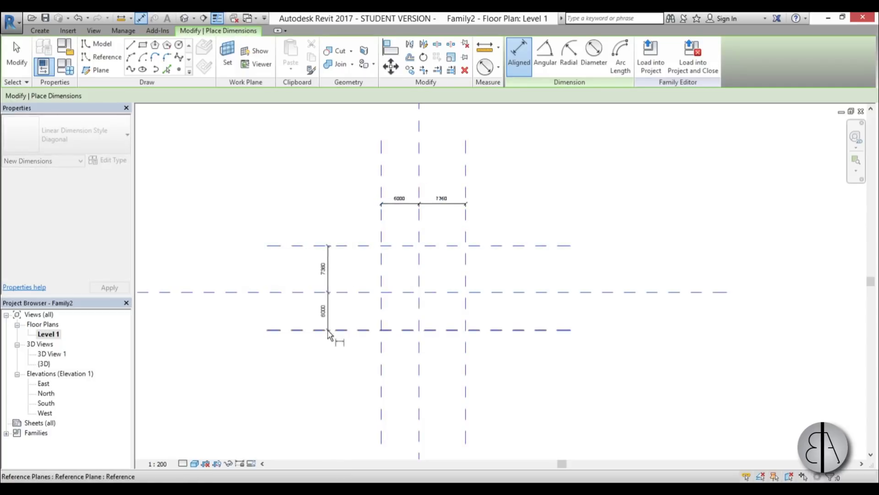
pyautogui.click(311, 372)
pyautogui.click(295, 289)
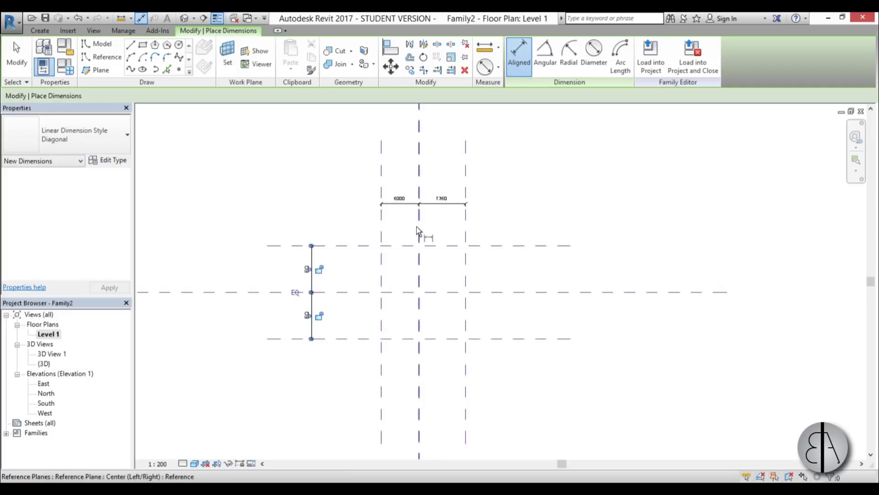
pyautogui.press('Escape')
# Step: Set the horizontal string to EQ, then delete that horizontal EQ dimension
pyautogui.click(417, 201)
pyautogui.click(426, 189)
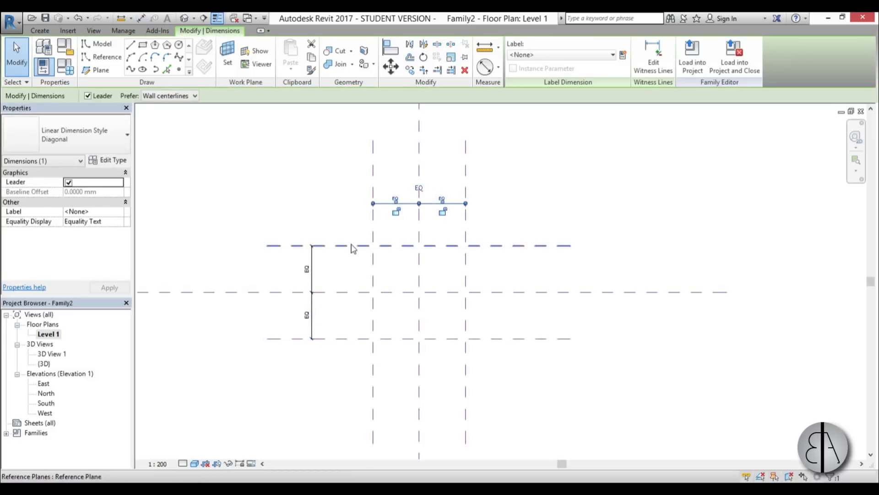
pyautogui.scroll(2, 412, 206)
pyautogui.press('Escape')
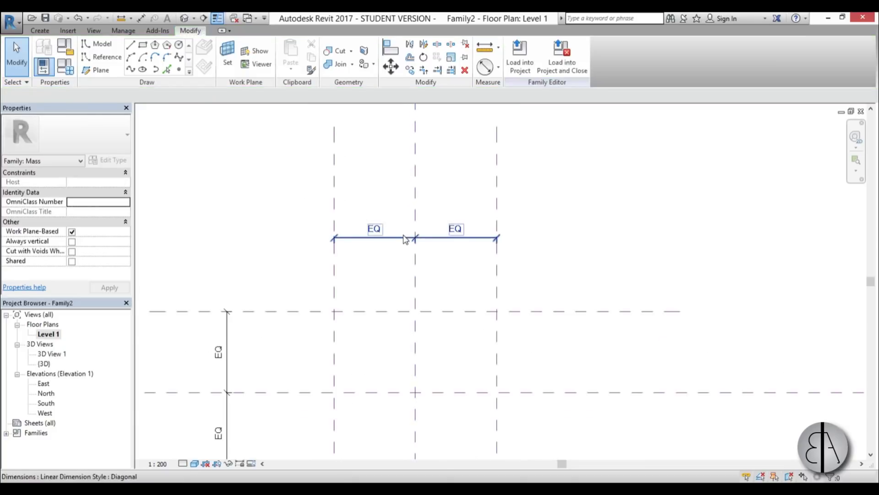
pyautogui.click(405, 236)
pyautogui.press('Delete')
# Step: Redimension the three vertical planes with a new string above and equalize it
pyautogui.scroll(1, 403, 229)
pyautogui.press('d')
pyautogui.press('i')
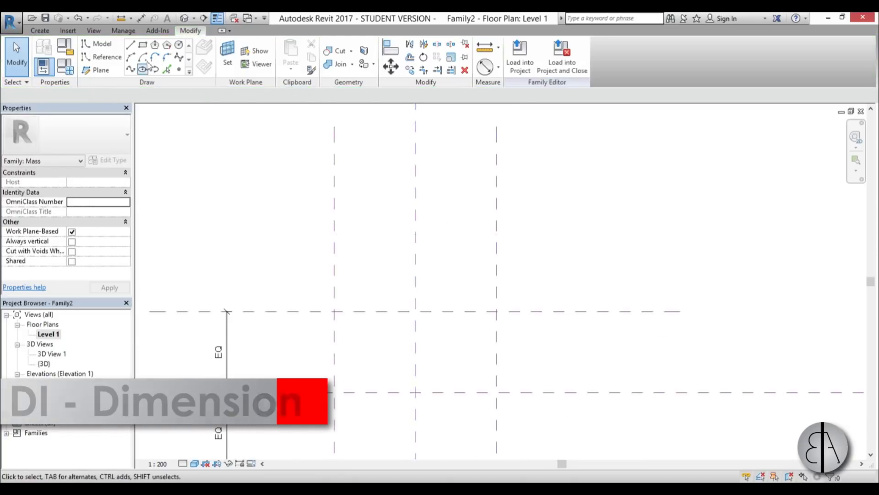
pyautogui.click(335, 233)
pyautogui.click(415, 234)
pyautogui.click(497, 231)
pyautogui.click(538, 221)
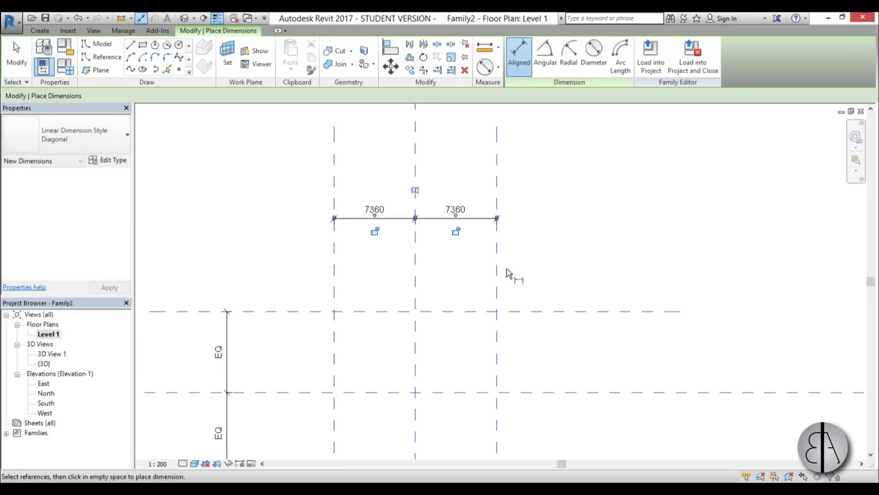
pyautogui.click(415, 190)
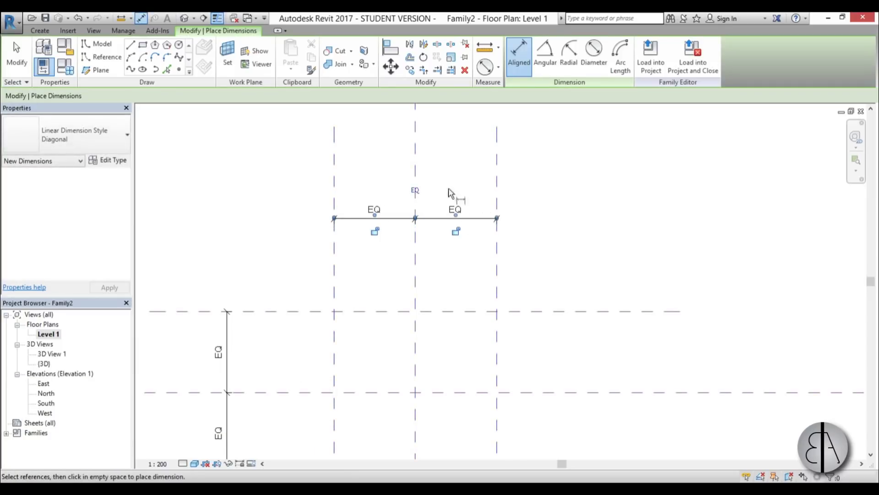
pyautogui.press('Escape')
pyautogui.press('Escape')
pyautogui.click(433, 235)
pyautogui.scroll(-2, 435, 231)
# Step: Add overall 14720 dimensions across the outer planes, horizontally and vertically
pyautogui.press('d')
pyautogui.press('i')
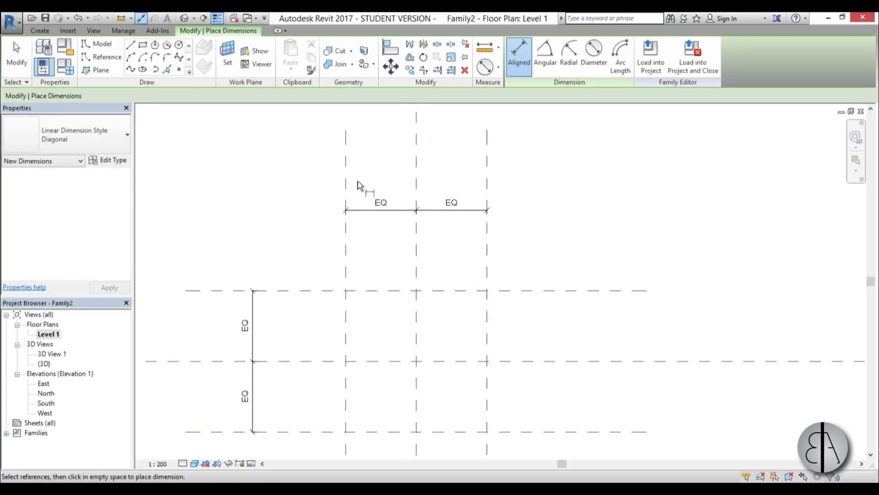
pyautogui.click(346, 178)
pyautogui.click(489, 179)
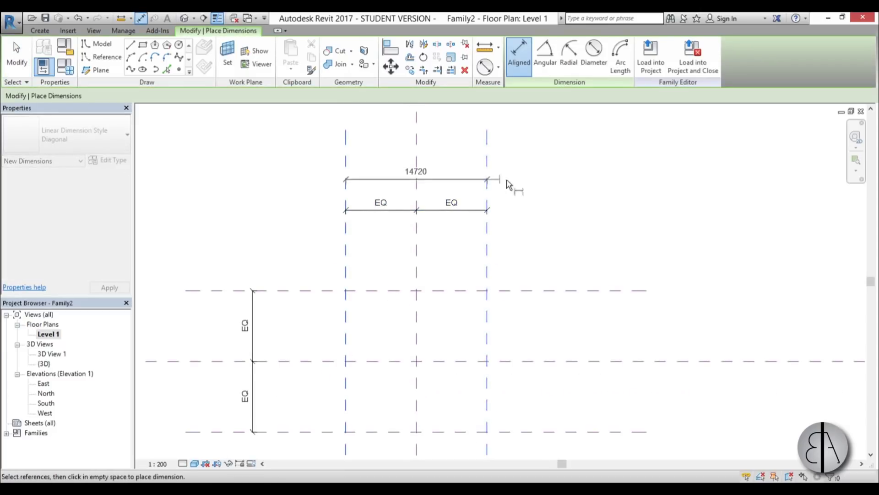
pyautogui.click(542, 182)
pyautogui.scroll(-2, 486, 213)
pyautogui.click(283, 277)
pyautogui.click(288, 378)
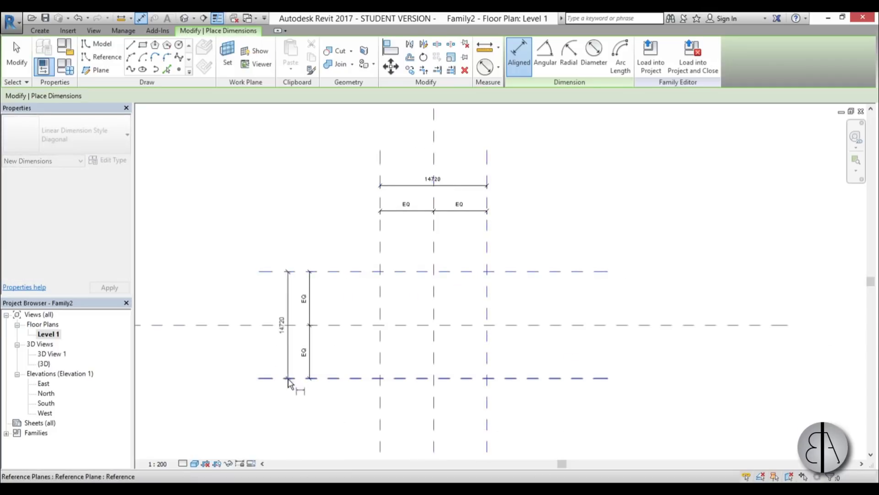
pyautogui.click(282, 407)
pyautogui.press('Escape')
pyautogui.press('Escape')
pyautogui.moveTo(388, 311); pyautogui.dragTo(398, 294, button='middle')
pyautogui.scroll(2, 294, 317)
pyautogui.scroll(2, 294, 317)
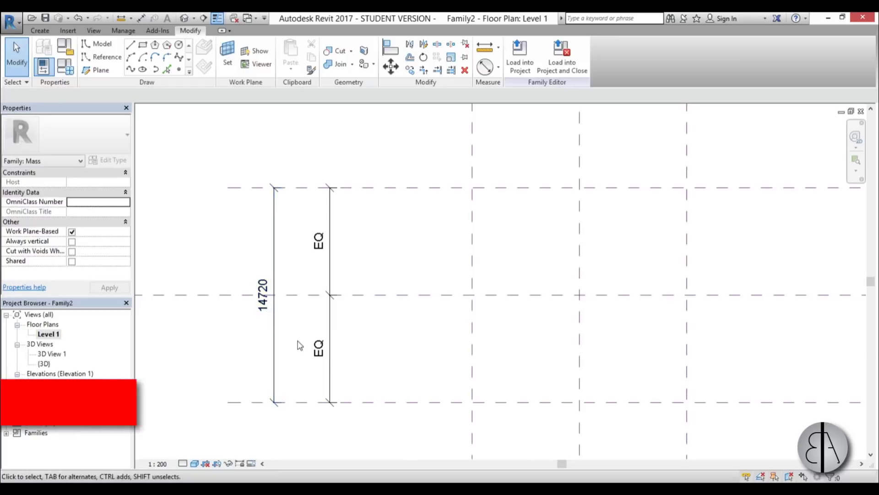
# Step: Change Project Units length format to Meters so both overall dimensions read 15
pyautogui.press('u')
pyautogui.press('n')
pyautogui.click(458, 201)
pyautogui.click(426, 224)
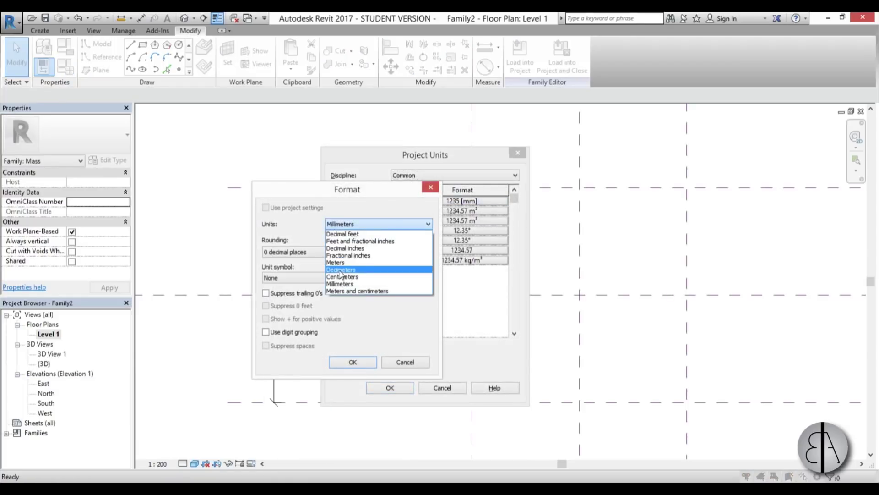
pyautogui.click(357, 269)
pyautogui.click(357, 362)
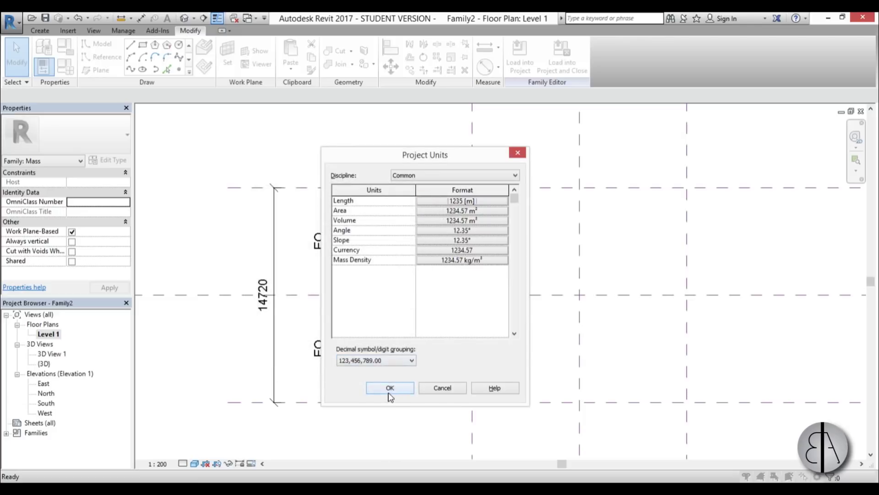
pyautogui.click(389, 392)
pyautogui.scroll(-3, 391, 338)
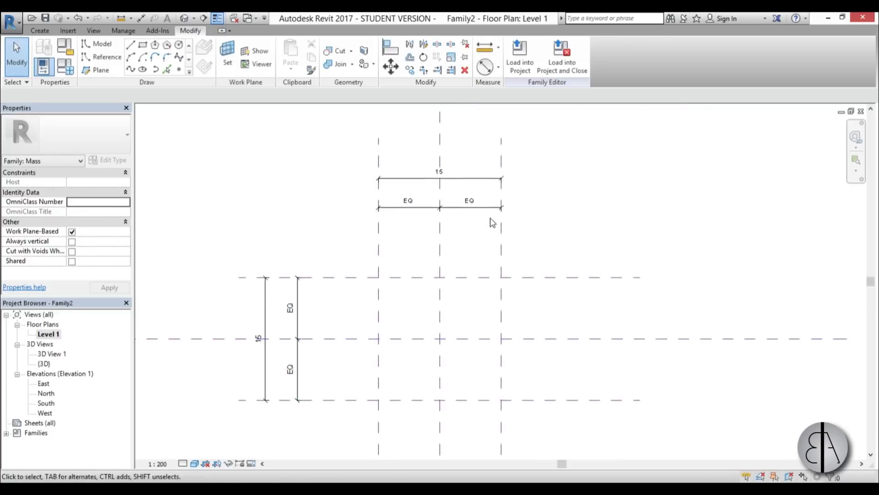
pyautogui.scroll(2, 477, 234)
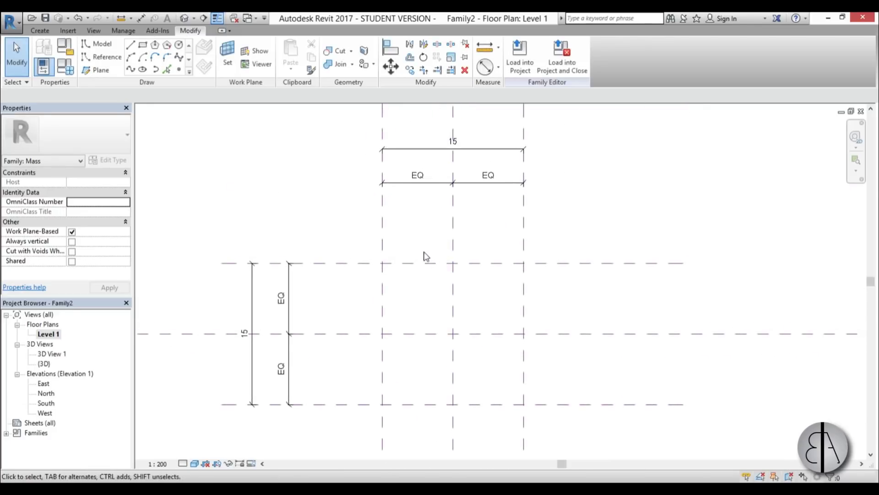
pyautogui.click(508, 154)
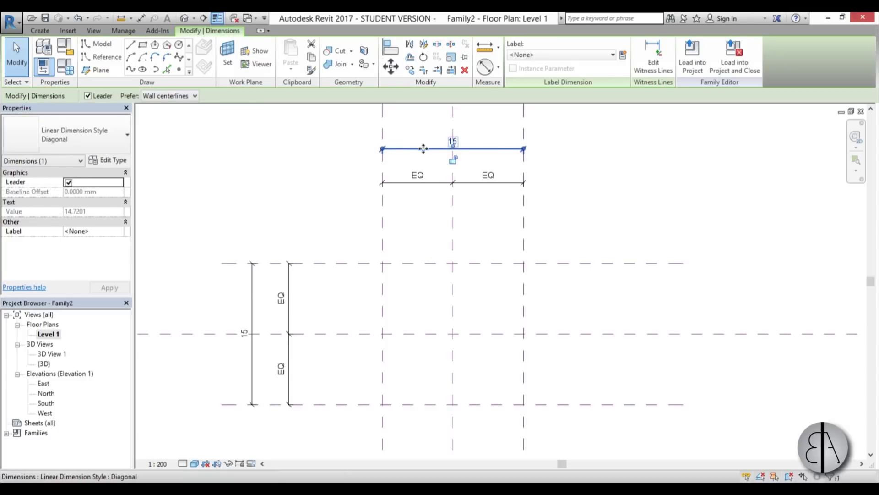
# Step: Label the horizontal overall dimension with a new type parameter named length
pyautogui.click(624, 56)
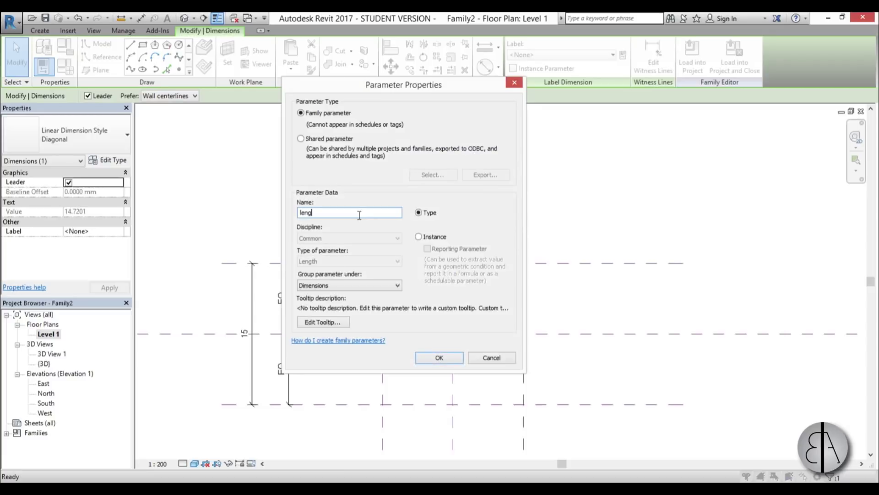
pyautogui.write('length')
pyautogui.press('Return')
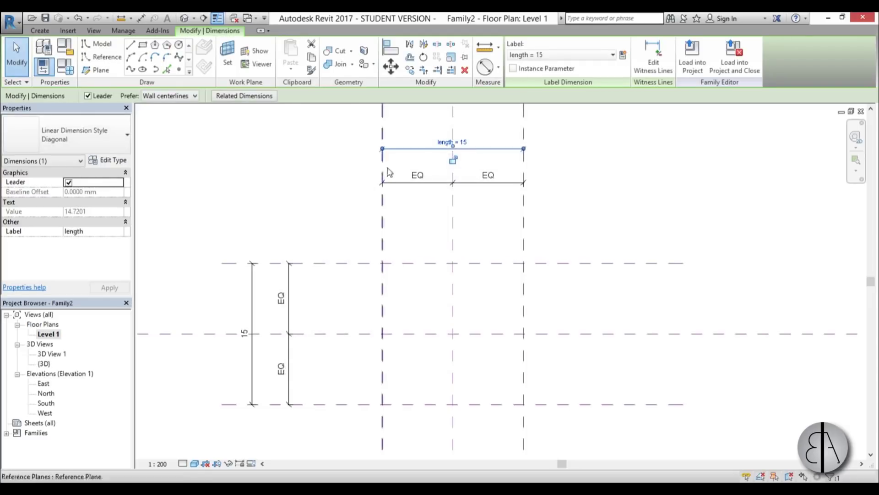
pyautogui.click(432, 232)
# Step: Label the vertical overall dimension with a new type parameter named width
pyautogui.click(289, 258)
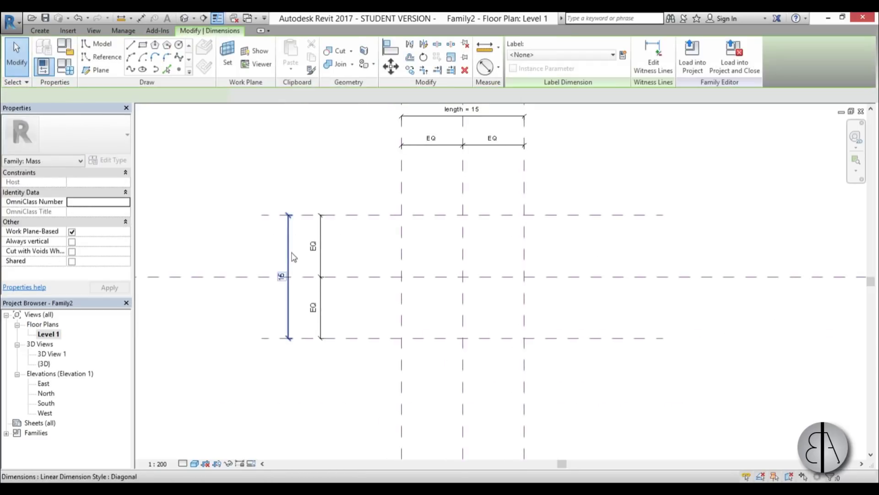
pyautogui.click(623, 56)
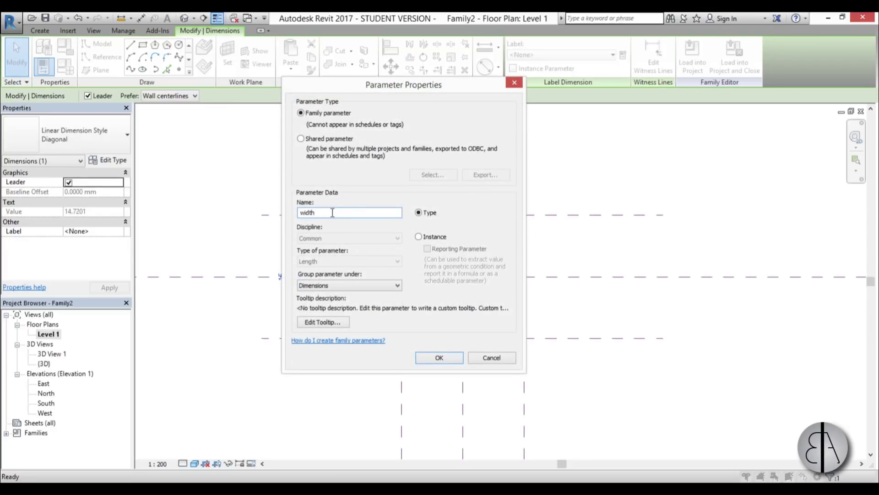
pyautogui.click(439, 358)
pyautogui.scroll(-1, 417, 328)
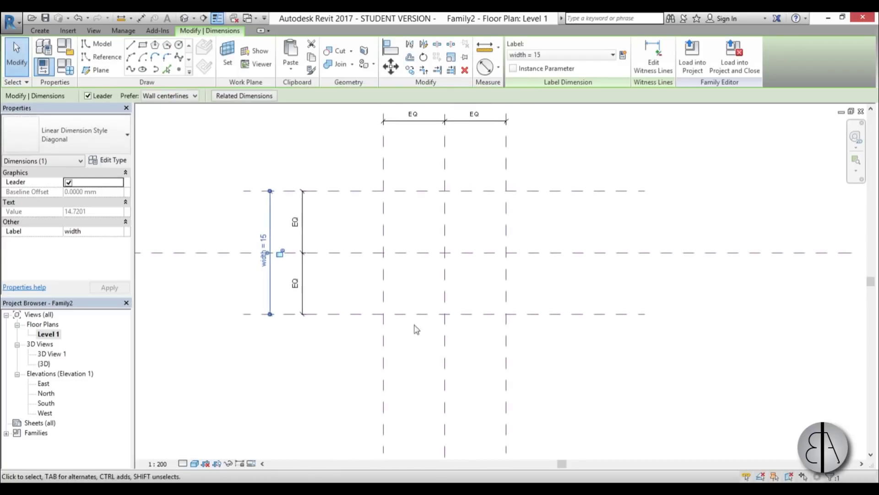
pyautogui.click(401, 300)
pyautogui.scroll(-1, 412, 315)
pyautogui.moveTo(405, 298); pyautogui.dragTo(410, 257, button='middle')
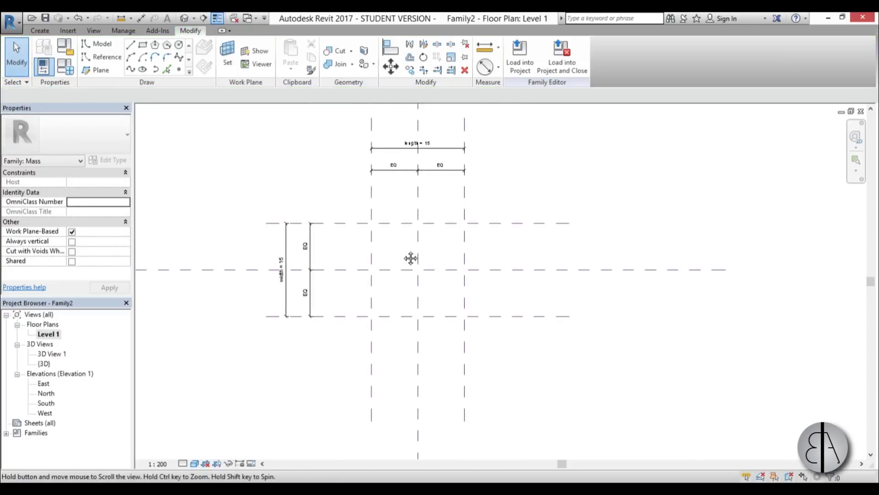
pyautogui.scroll(1, 382, 291)
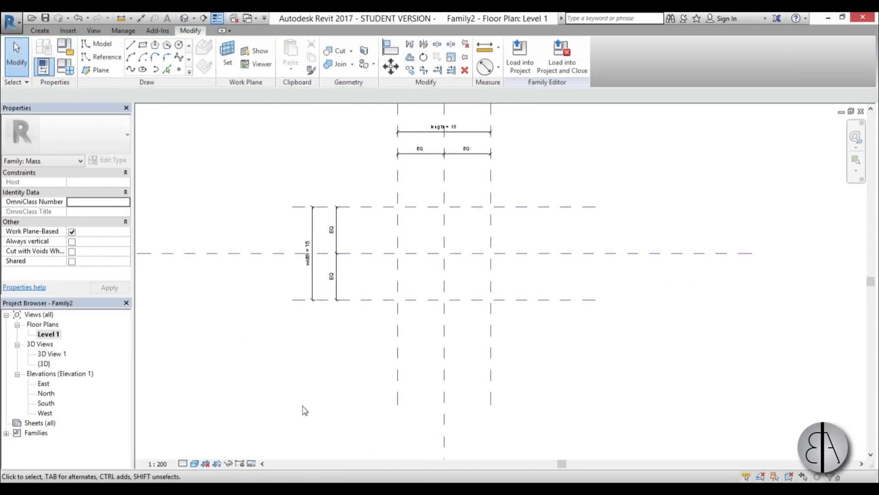
# Step: In the South elevation, draw a horizontal reference plane and dimension it from the base level
pyautogui.doubleClick(45, 403)
pyautogui.scroll(2, 402, 365)
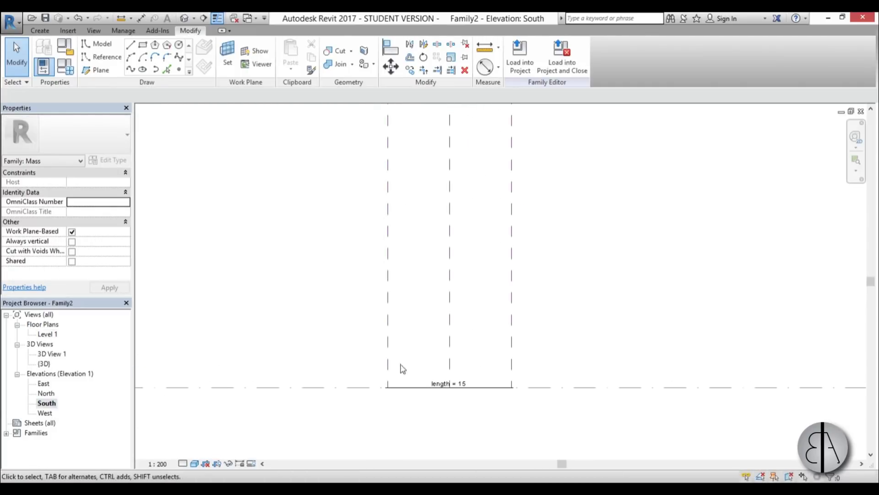
pyautogui.press('r')
pyautogui.press('p')
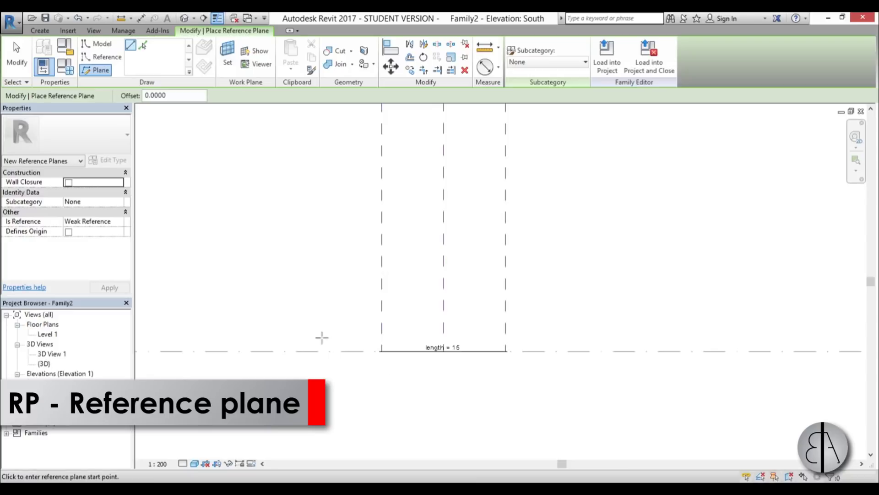
pyautogui.click(302, 328)
pyautogui.click(648, 328)
pyautogui.press('Escape')
pyautogui.press('Escape')
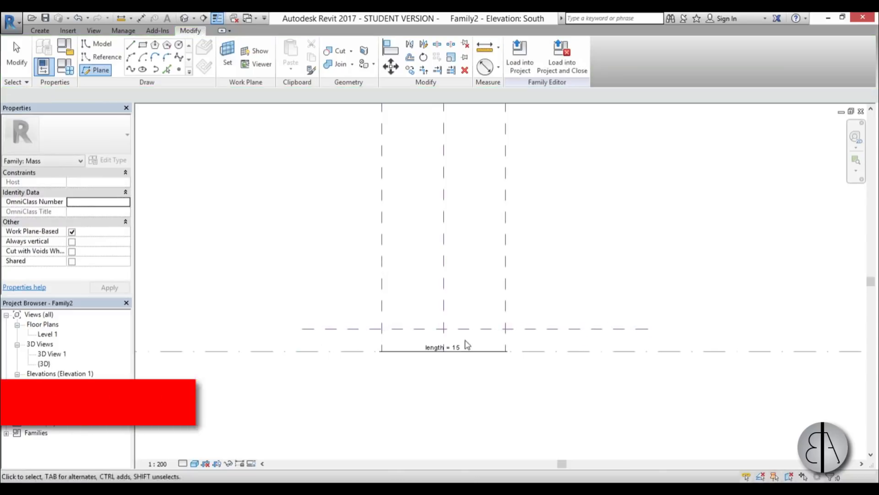
pyautogui.click(498, 68)
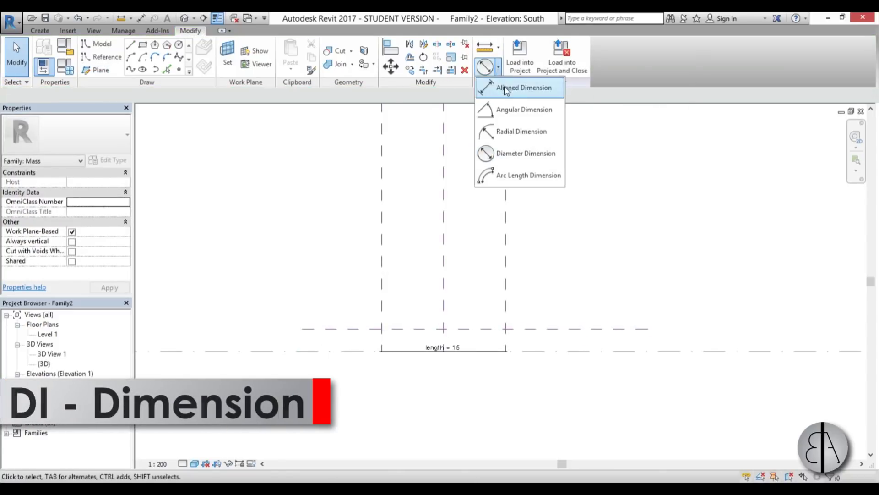
pyautogui.click(506, 90)
pyautogui.click(342, 330)
pyautogui.click(340, 351)
pyautogui.click(325, 284)
pyautogui.press('Escape')
pyautogui.press('Escape')
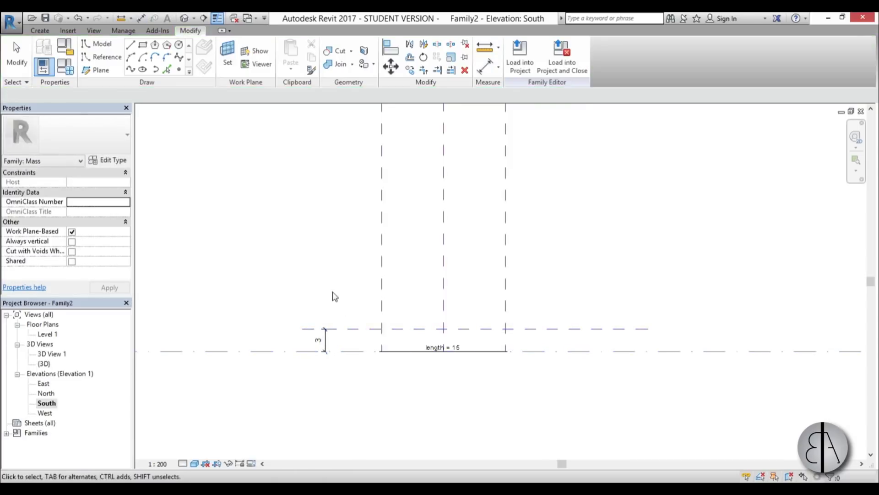
# Step: Set the plane 4 above the level and label that dimension with a height parameter
pyautogui.click(359, 329)
pyautogui.click(318, 340)
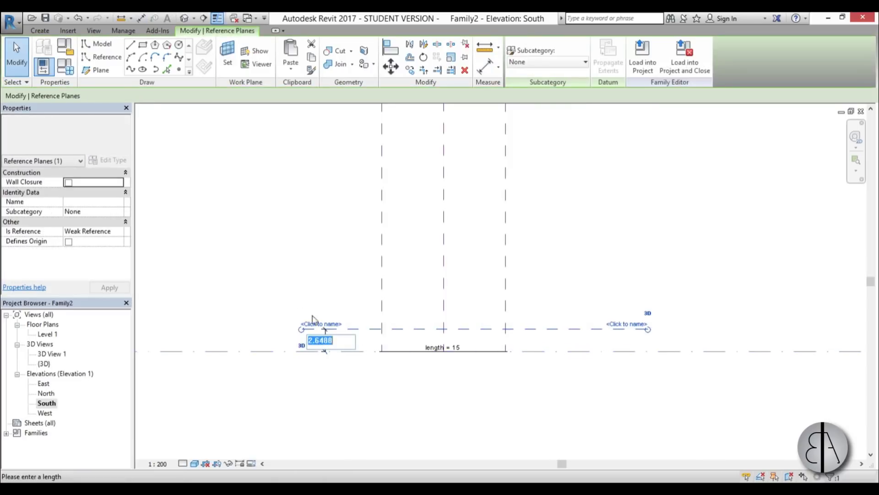
pyautogui.write('4')
pyautogui.press('Return')
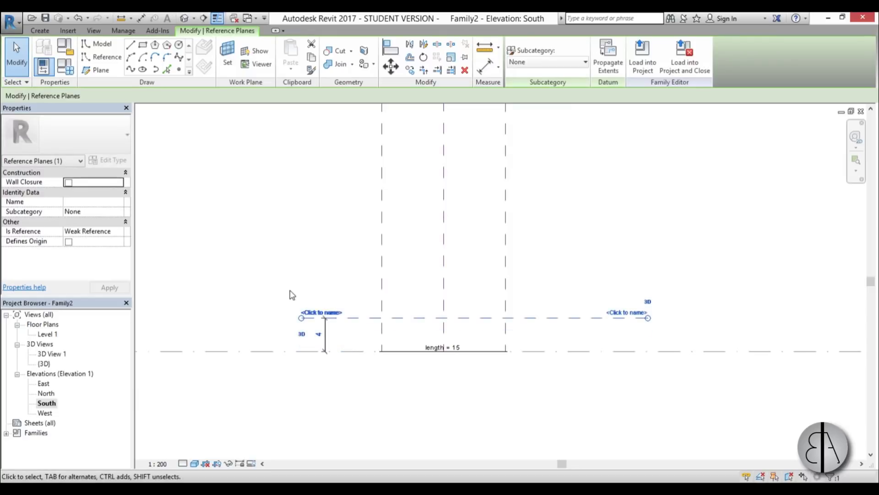
pyautogui.press('Escape')
pyautogui.click(325, 334)
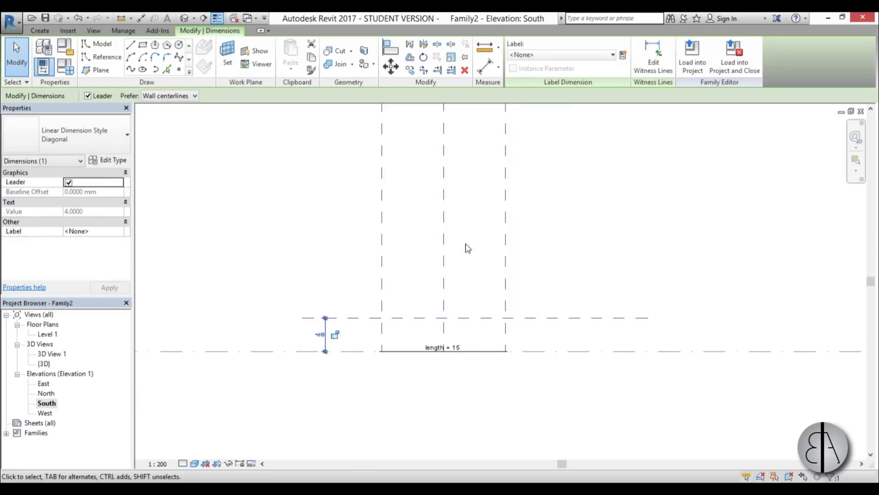
pyautogui.click(623, 54)
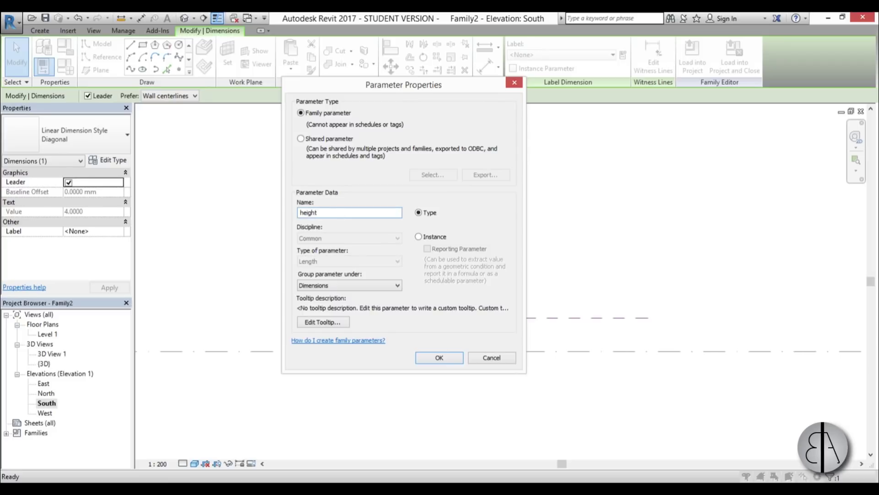
pyautogui.click(426, 403)
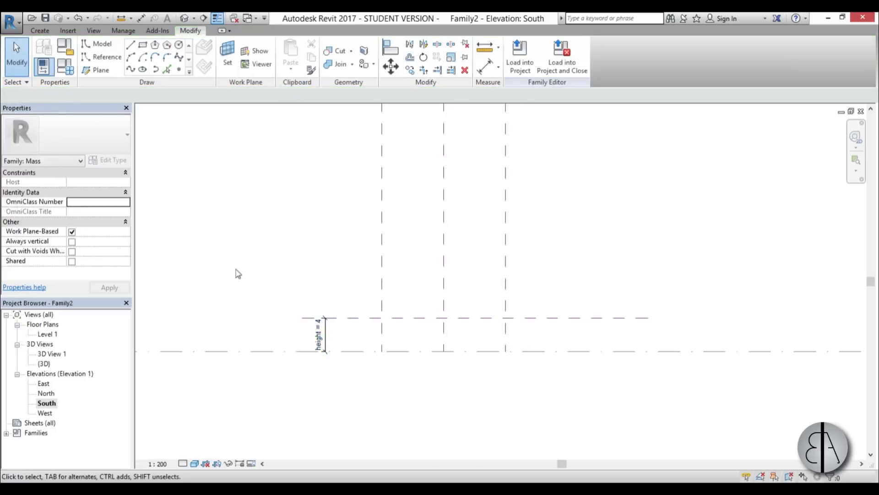
# Step: Orbit the default 3D view to check the dimensions, then return to Level 1
pyautogui.doubleClick(40, 364)
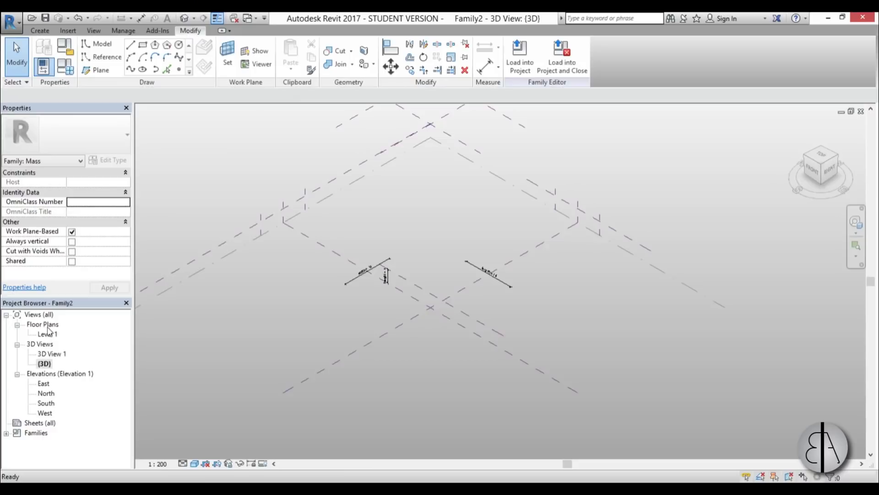
pyautogui.keyDown('shift'); pyautogui.moveTo(369, 333); pyautogui.dragTo(521, 322, button='middle'); pyautogui.keyUp('shift')
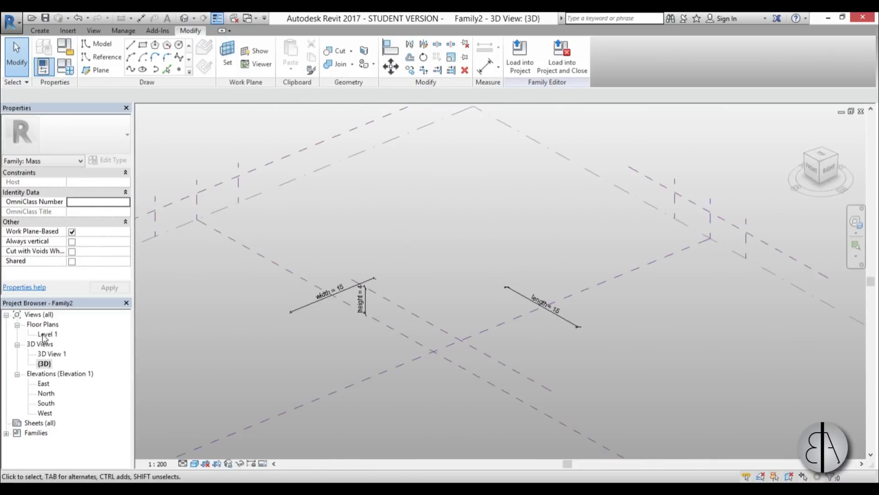
pyautogui.doubleClick(44, 334)
pyautogui.scroll(3, 409, 281)
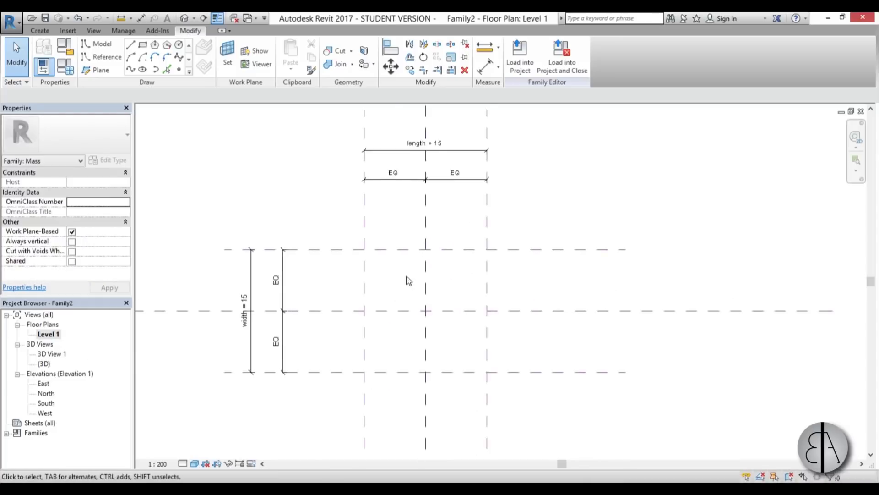
pyautogui.scroll(1, 366, 281)
# Step: Draw two vertical reference planes just inside the left and right length planes
pyautogui.click(363, 280)
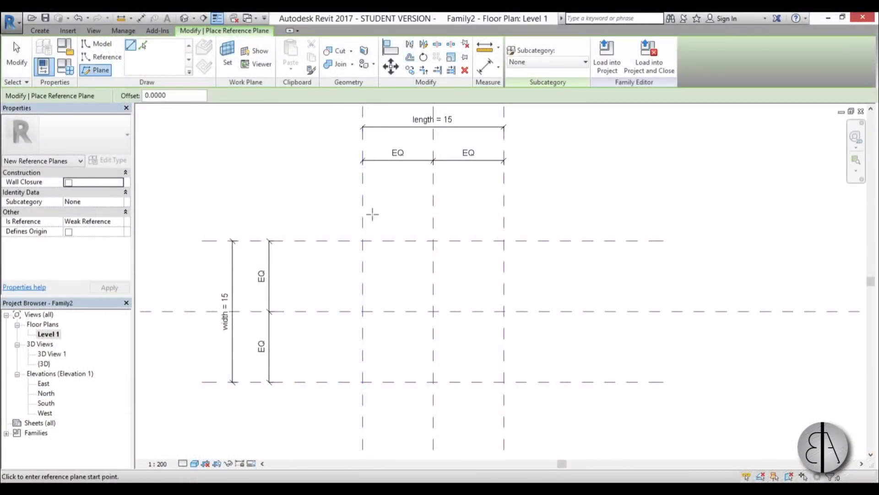
pyautogui.click(374, 207)
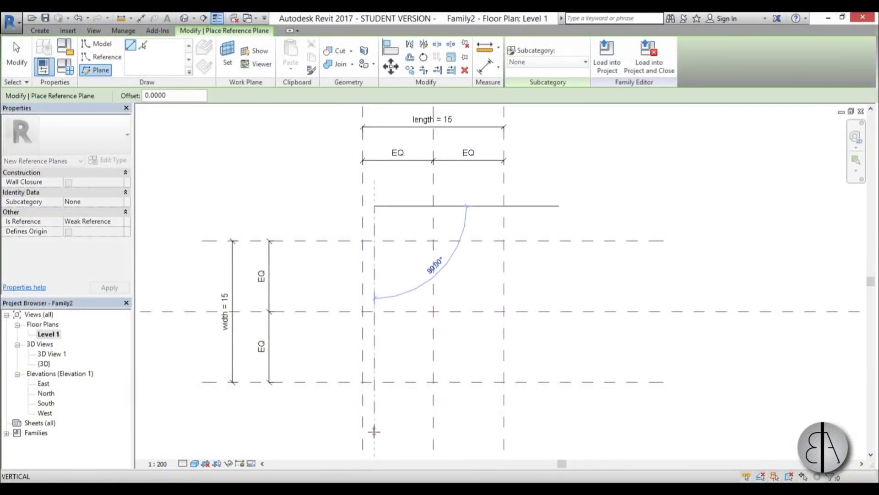
pyautogui.click(374, 431)
pyautogui.click(489, 207)
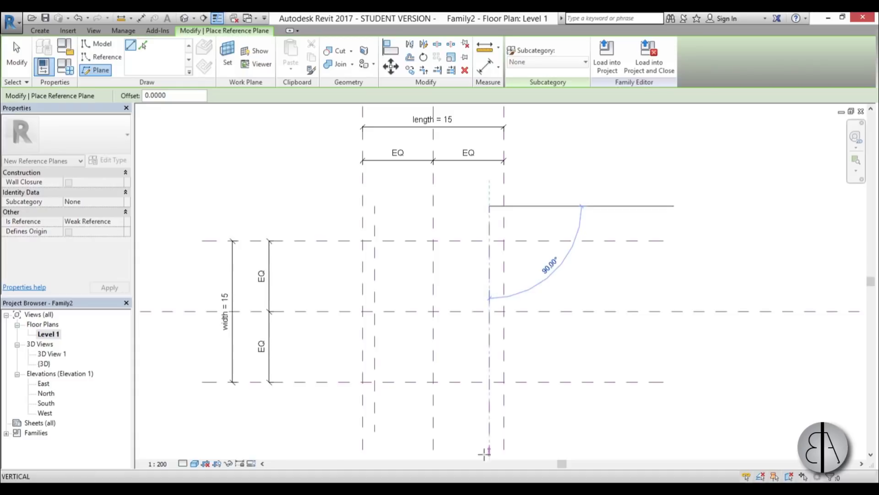
pyautogui.click(489, 438)
pyautogui.press('Escape')
pyautogui.press('Escape')
pyautogui.scroll(3, 435, 210)
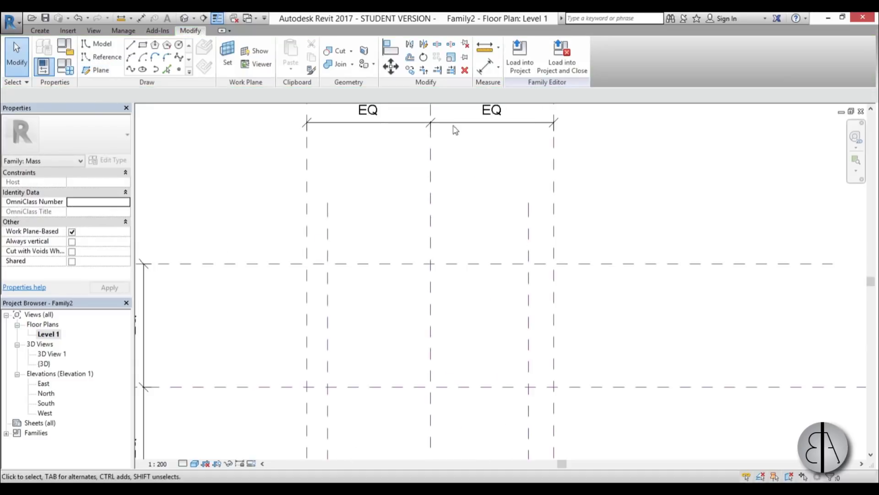
# Step: Add aligned dimensions from each outer length plane to its inner reference plane
pyautogui.click(492, 75)
pyautogui.click(307, 243)
pyautogui.click(328, 236)
pyautogui.click(349, 220)
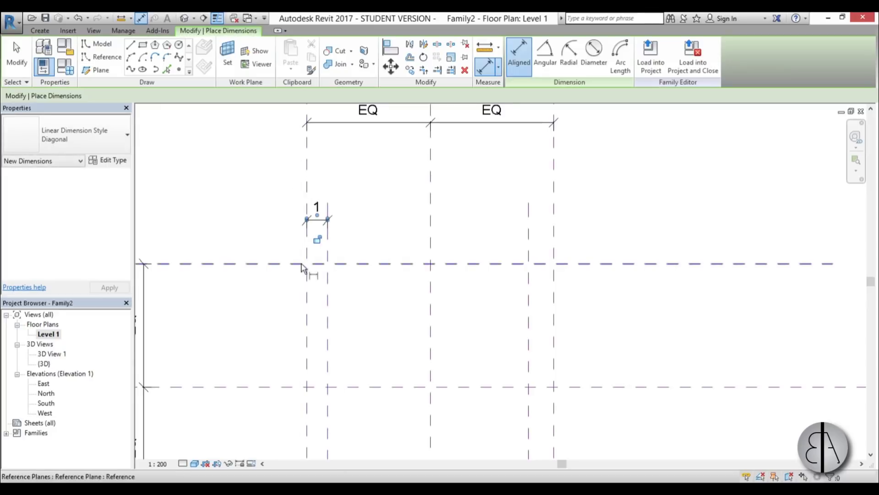
pyautogui.click(555, 217)
pyautogui.click(528, 232)
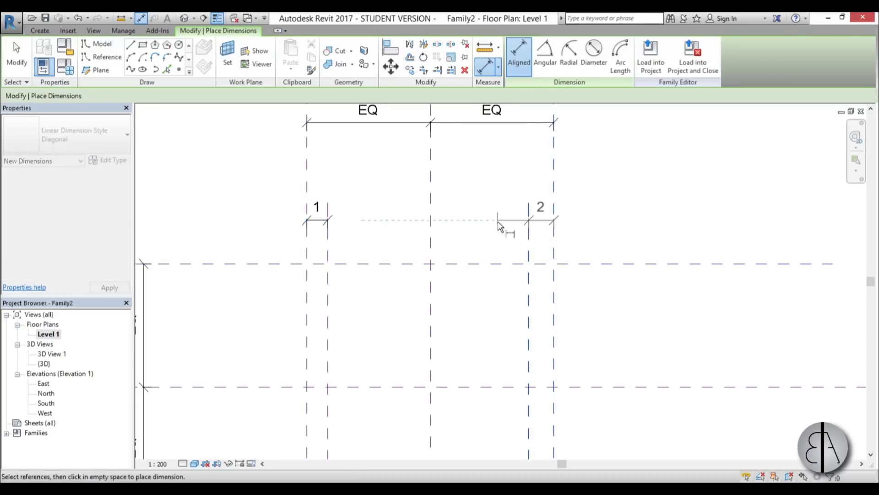
pyautogui.click(507, 223)
pyautogui.press('Escape')
pyautogui.press('Escape')
# Step: Label both offset dimensions with a new 'construction offset' parameter
pyautogui.click(545, 218)
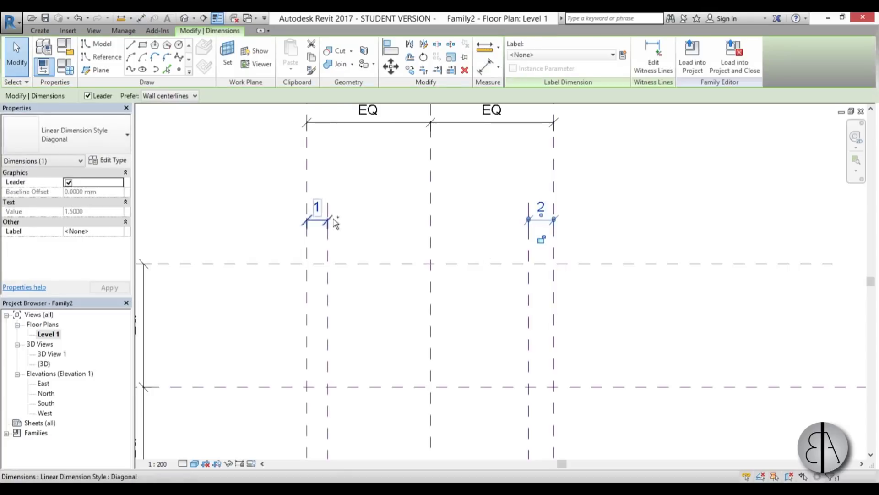
pyautogui.keyDown('ctrl'); pyautogui.click(329, 223); pyautogui.keyUp('ctrl')
pyautogui.click(625, 54)
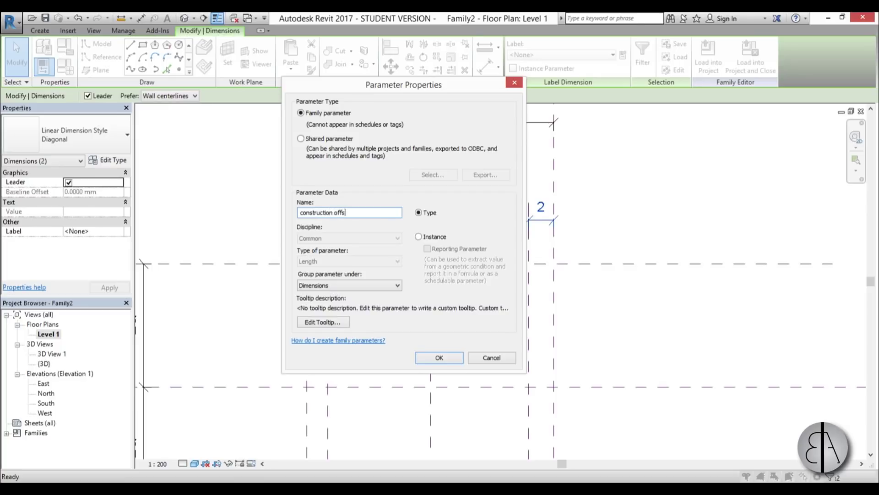
pyautogui.click(441, 357)
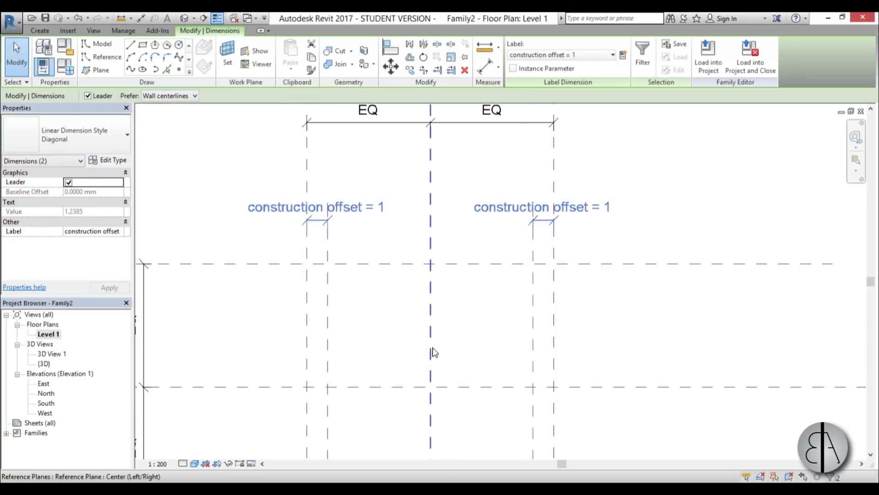
pyautogui.click(467, 320)
pyautogui.scroll(-3, 339, 199)
pyautogui.moveTo(339, 199); pyautogui.dragTo(354, 314, button='middle')
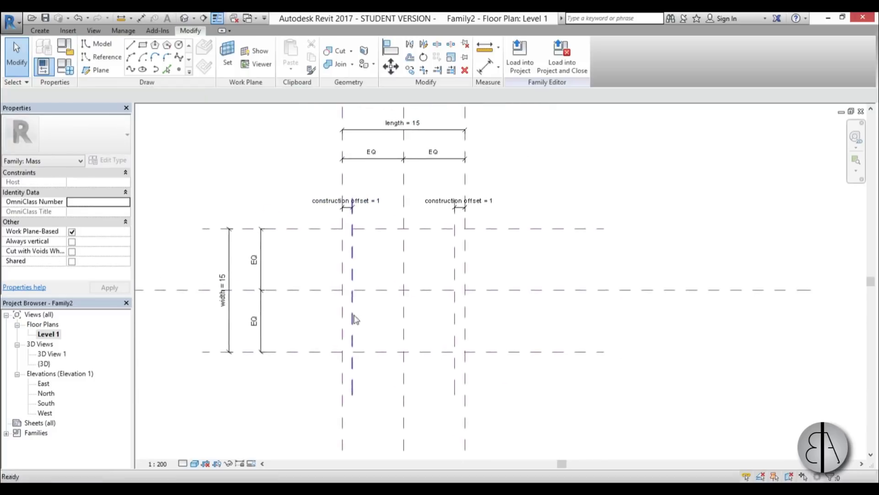
# Step: In Family Types, set construction offset 1, length 10 and width 8, then apply
pyautogui.moveTo(527, 359); pyautogui.dragTo(503, 329, button='middle')
pyautogui.moveTo(439, 350); pyautogui.dragTo(437, 357, button='middle')
pyautogui.moveTo(461, 268); pyautogui.dragTo(451, 288, button='middle')
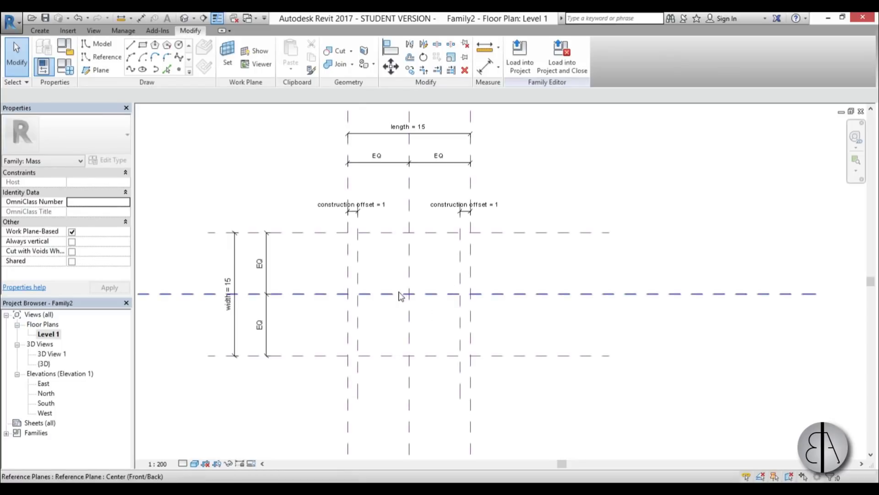
pyautogui.click(63, 70)
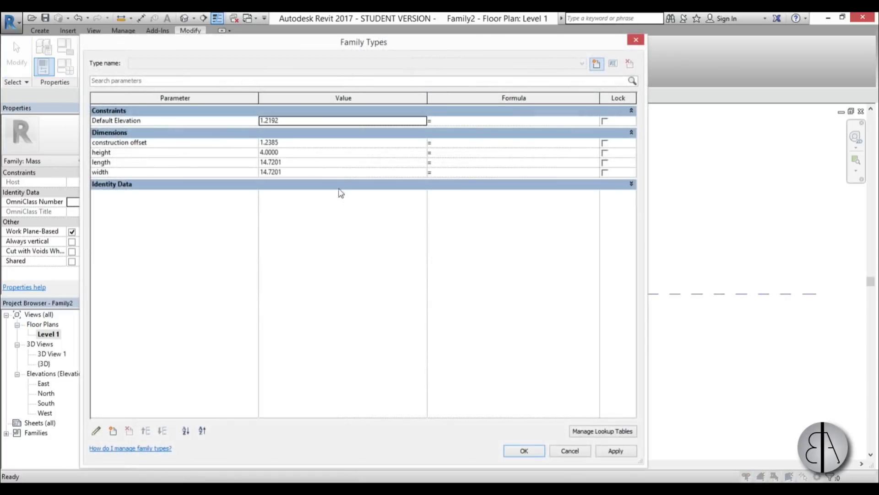
pyautogui.click(296, 144)
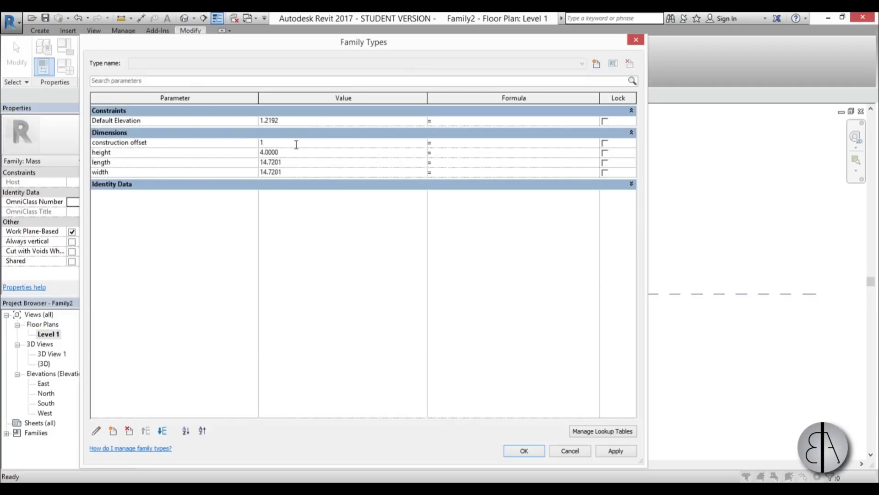
pyautogui.write('1')
pyautogui.click(296, 153)
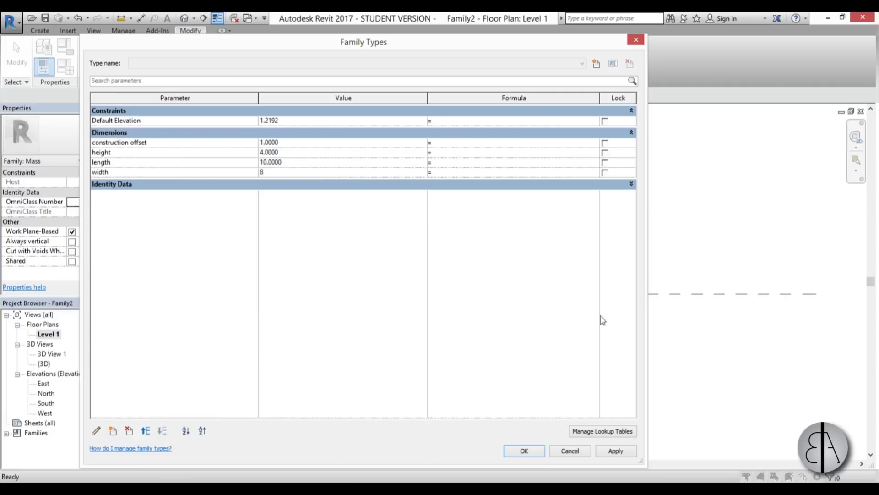
pyautogui.click(615, 450)
pyautogui.click(524, 450)
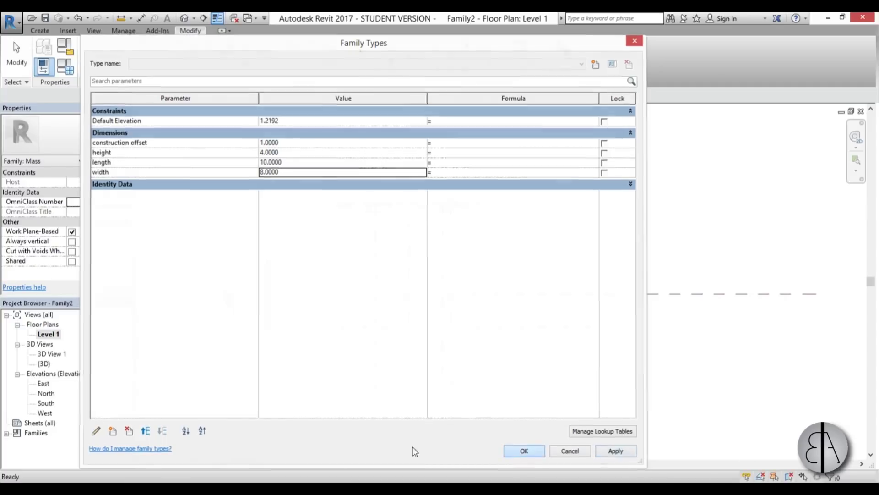
pyautogui.scroll(2, 454, 275)
pyautogui.moveTo(432, 376); pyautogui.dragTo(432, 414, button='middle')
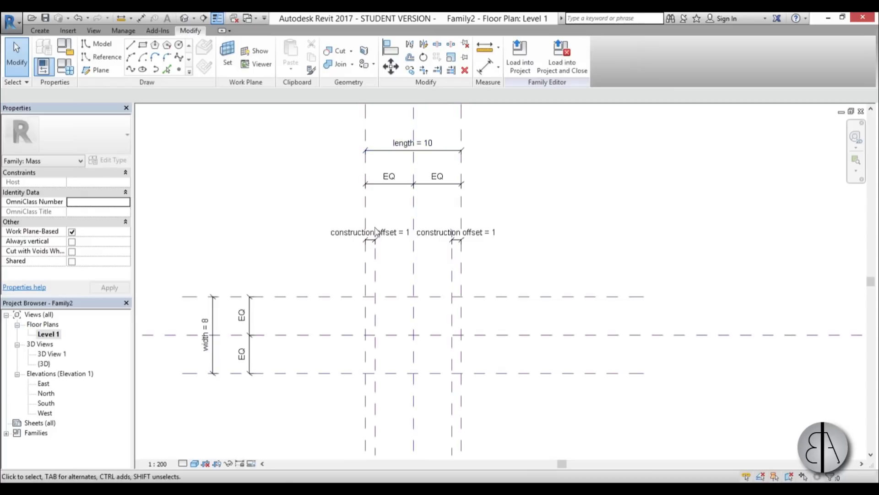
# Step: Set the Center (Front/Back) reference plane as the work plane
pyautogui.scroll(2, 376, 261)
pyautogui.scroll(-2, 452, 274)
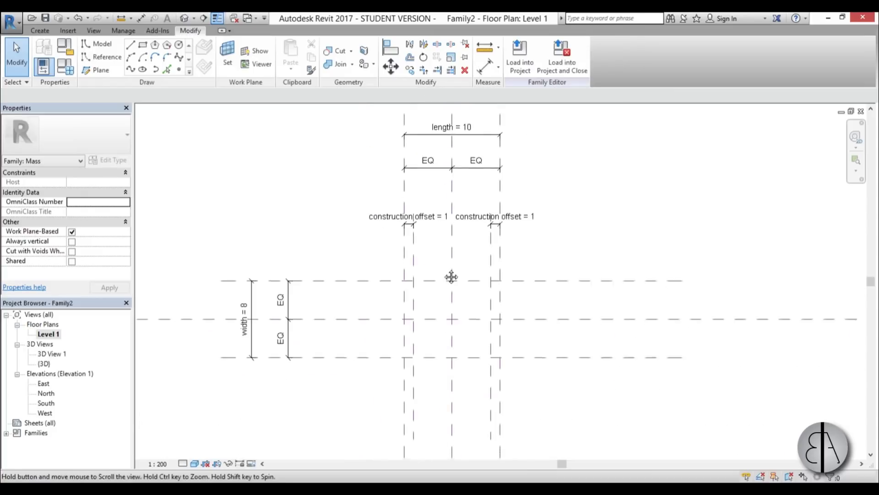
pyautogui.moveTo(451, 275); pyautogui.dragTo(451, 249, button='middle')
pyautogui.moveTo(349, 377); pyautogui.dragTo(319, 340, button='middle')
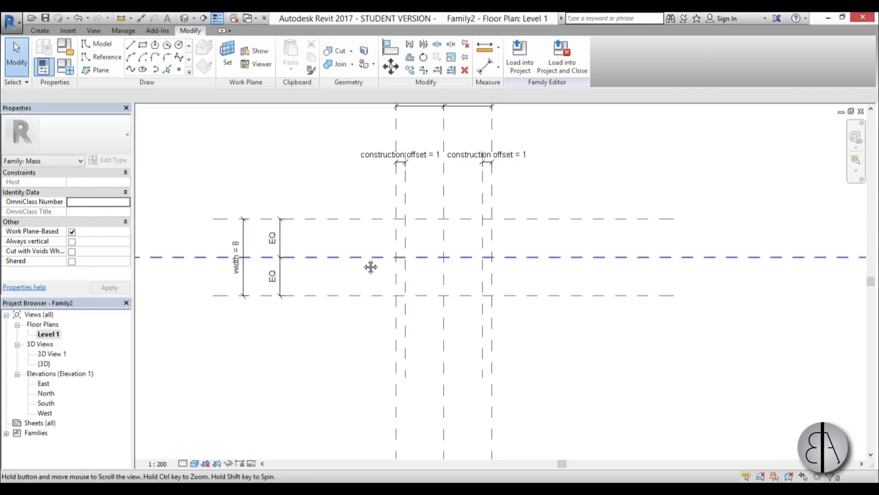
pyautogui.moveTo(370, 266); pyautogui.dragTo(365, 275, button='middle')
pyautogui.moveTo(508, 380); pyautogui.dragTo(502, 374, button='middle')
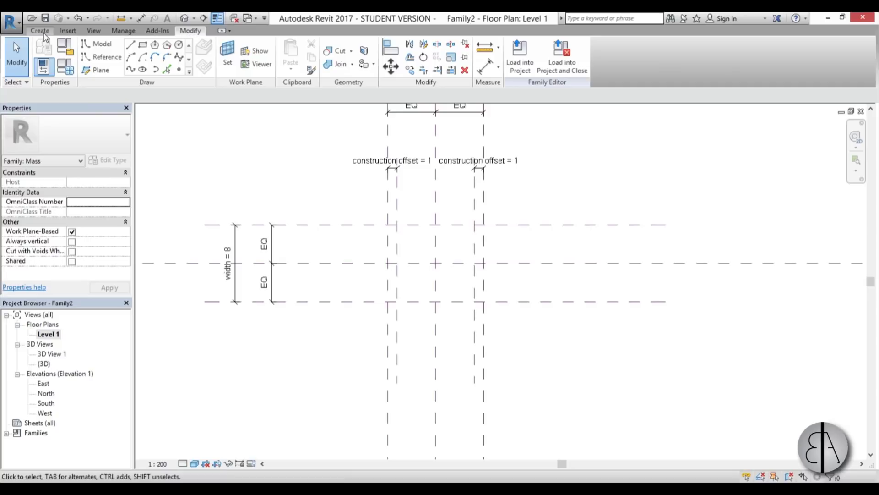
pyautogui.click(228, 53)
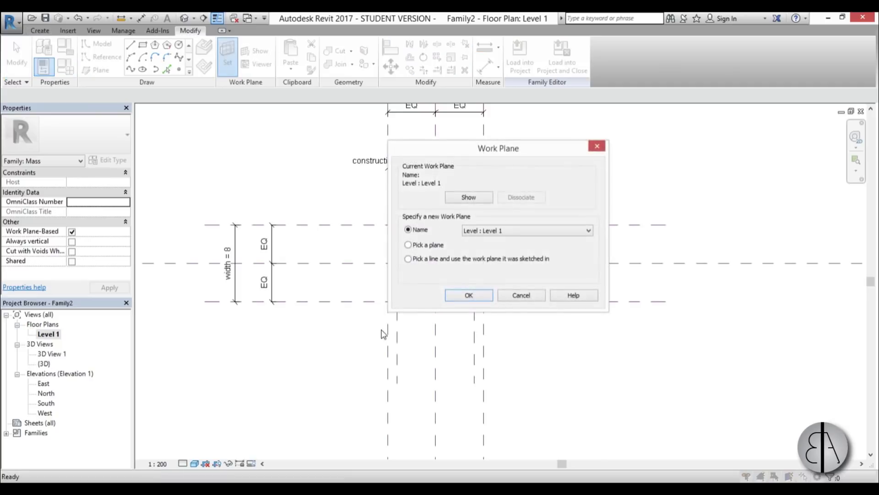
pyautogui.click(470, 295)
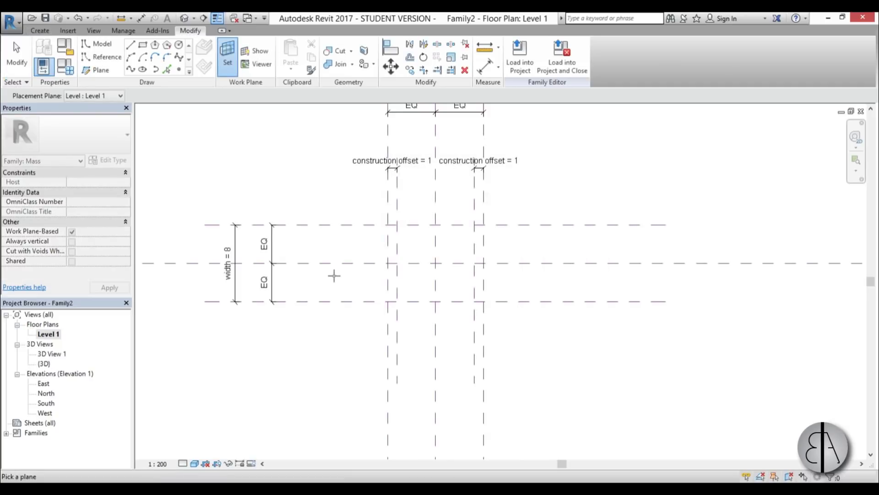
pyautogui.click(341, 265)
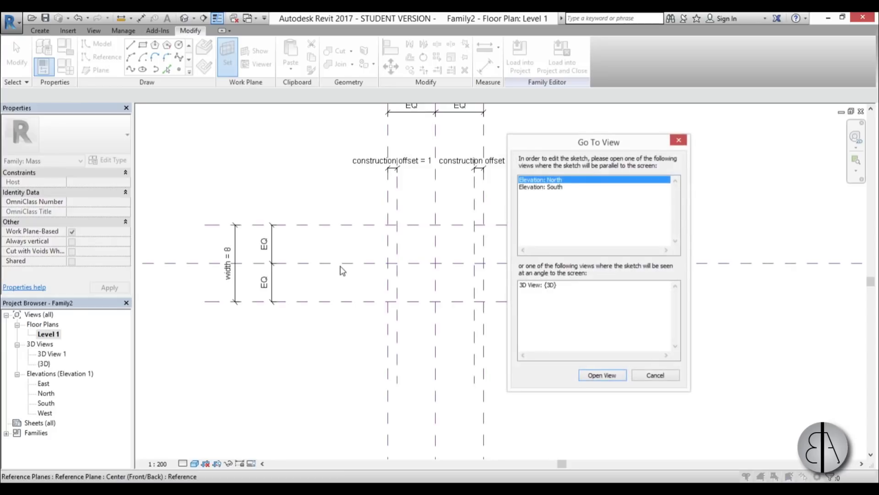
# Step: Open the South elevation for sketching and activate the Reference line tool
pyautogui.moveTo(572, 142)
pyautogui.mouseDown()
pyautogui.moveTo(546, 146)
pyautogui.moveTo(582, 145)
pyautogui.mouseUp()
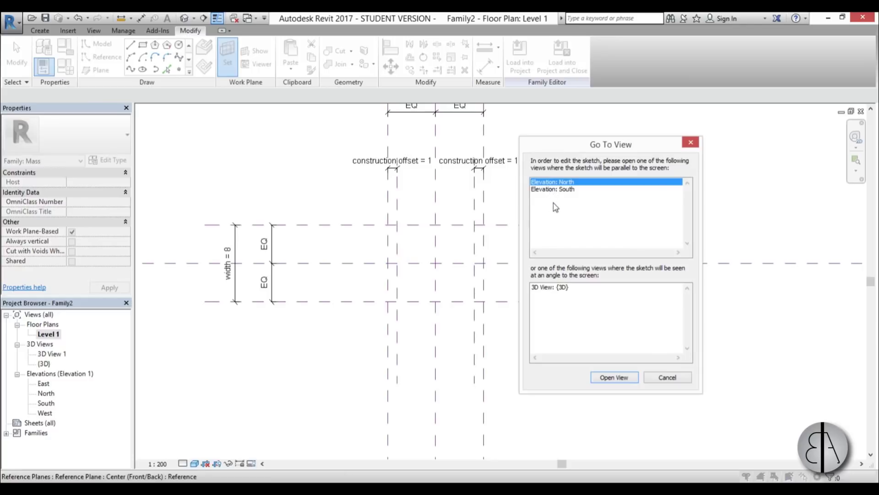
pyautogui.doubleClick(551, 189)
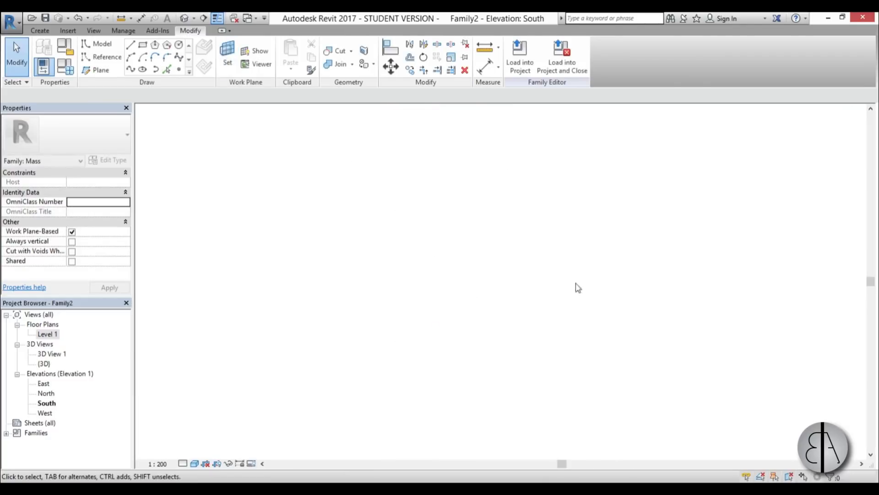
pyautogui.scroll(5, 412, 320)
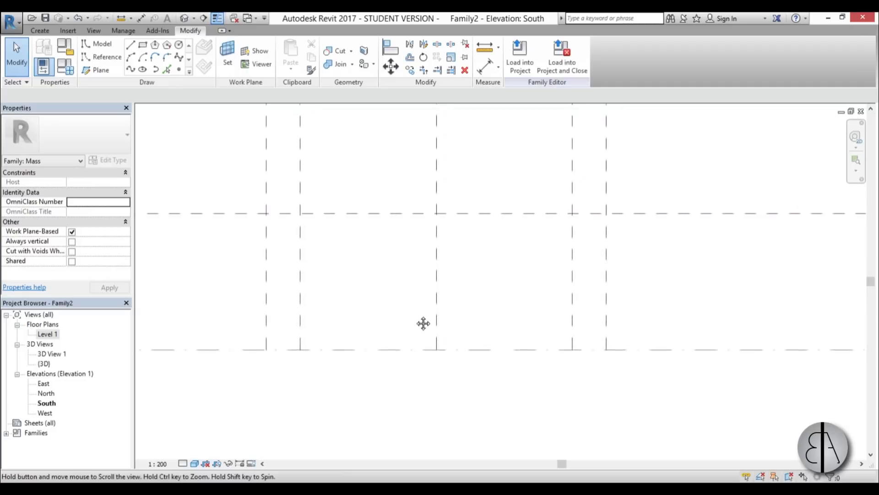
pyautogui.click(102, 57)
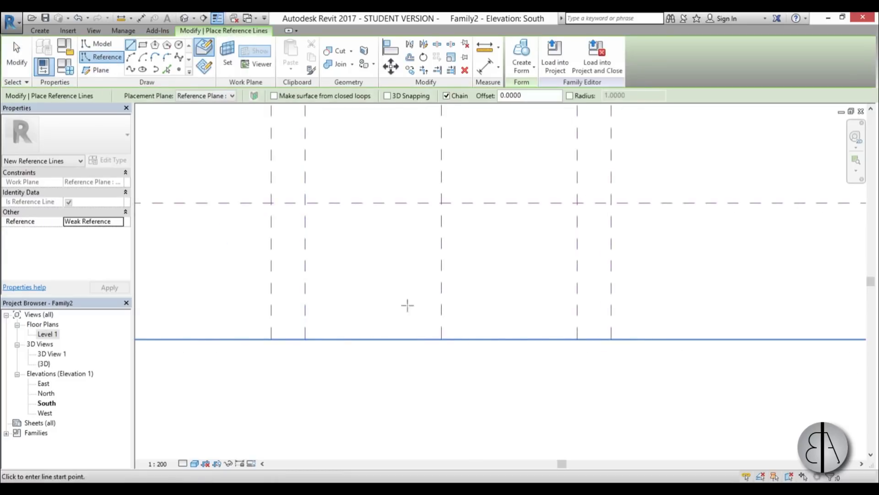
# Step: Draw left and right reference lines leaning outward from Level 1 to the upper plane
pyautogui.click(305, 339)
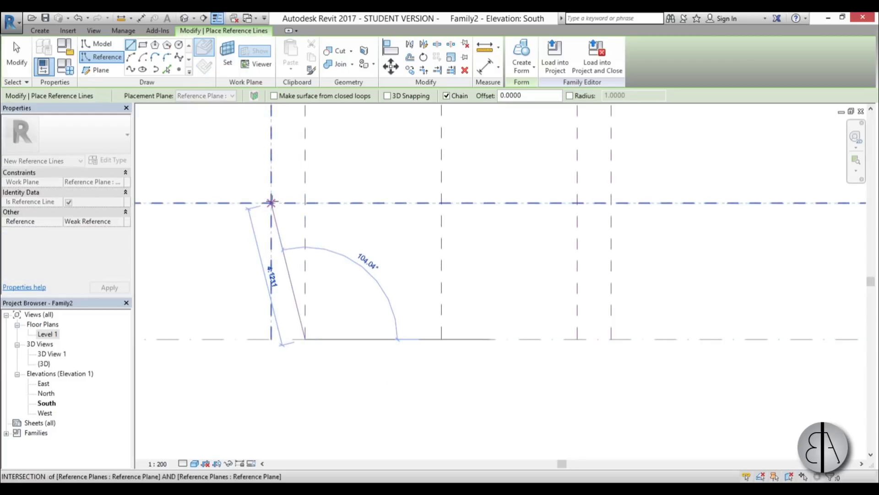
pyautogui.click(271, 202)
pyautogui.press('Escape')
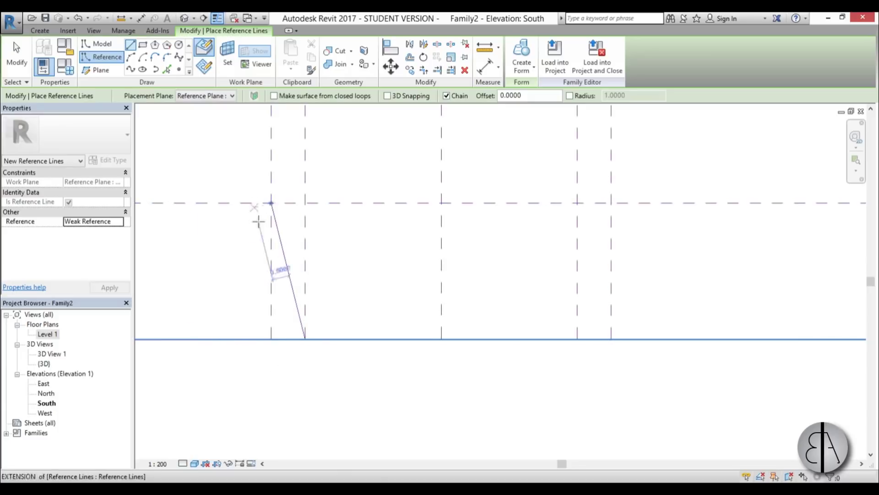
pyautogui.click(577, 339)
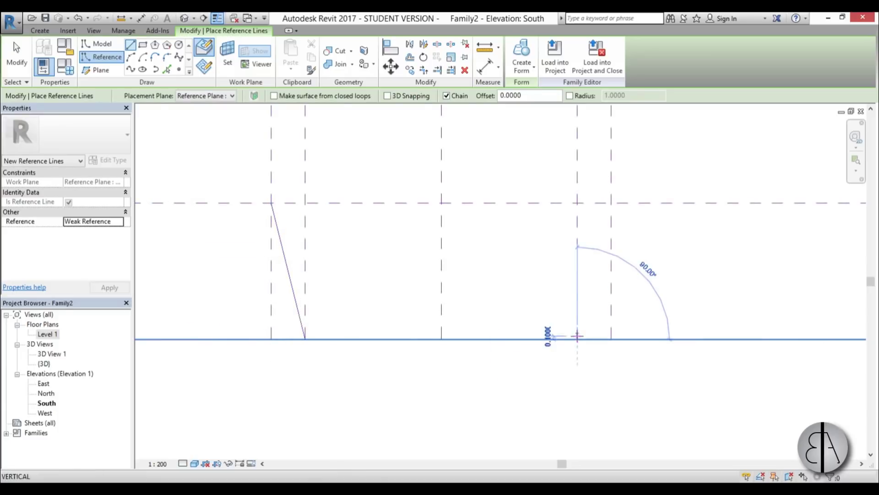
pyautogui.click(611, 202)
pyautogui.press('Escape')
pyautogui.press('Escape')
pyautogui.moveTo(632, 287); pyautogui.dragTo(575, 324, button='middle')
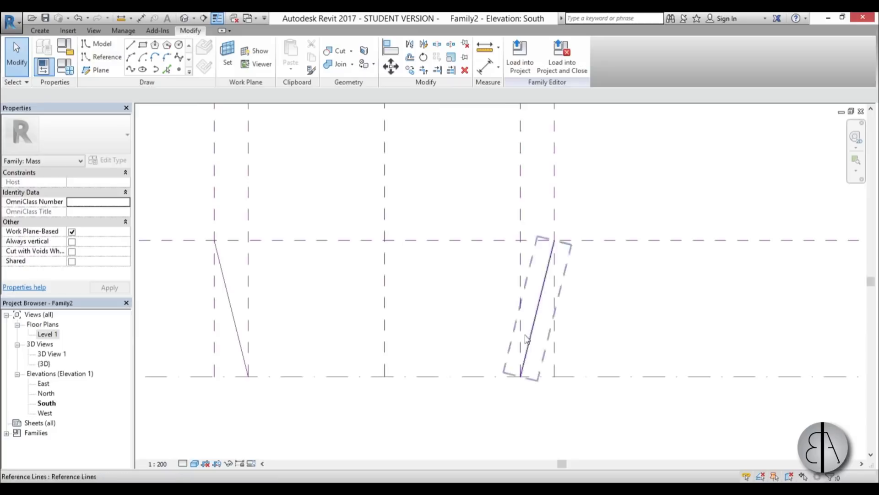
pyautogui.scroll(2, 554, 295)
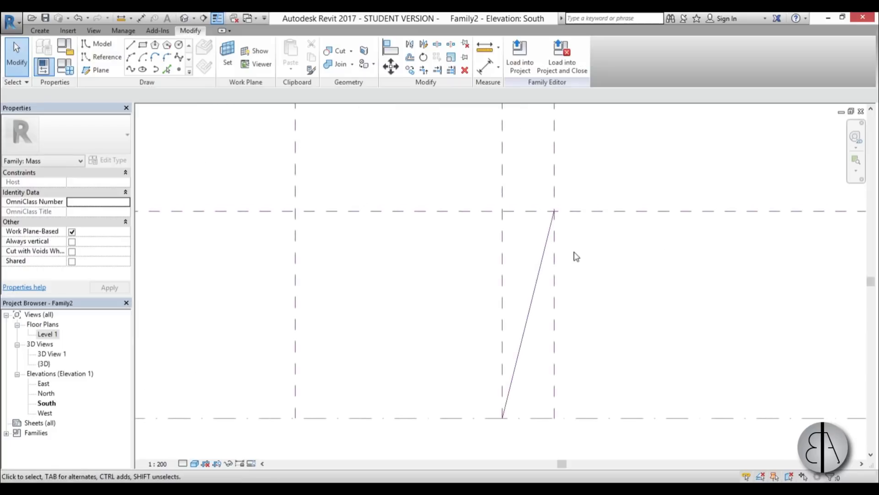
# Step: With Align (AL), lock the right line's top end to its vertical and upper planes
pyautogui.press('a')
pyautogui.press('l')
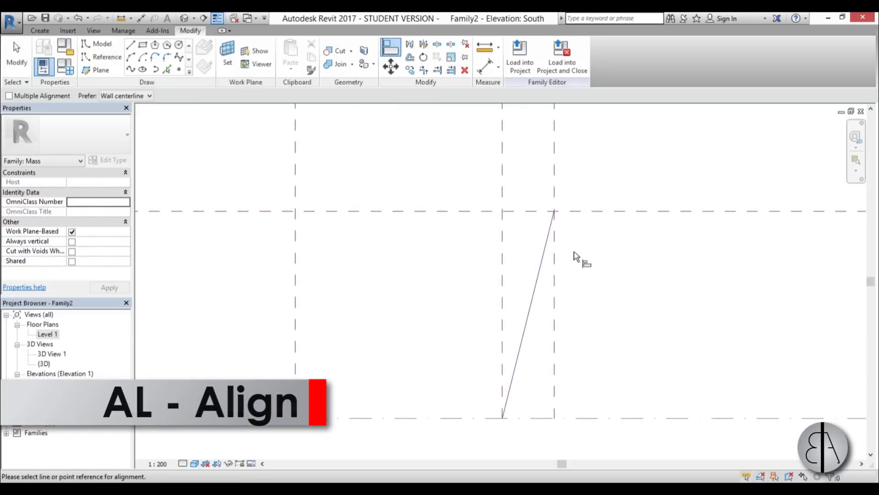
pyautogui.click(555, 182)
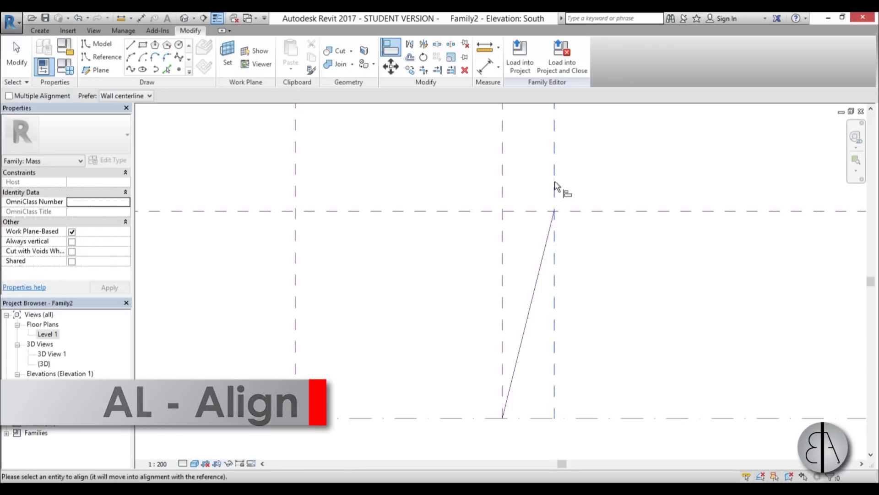
pyautogui.click(555, 214)
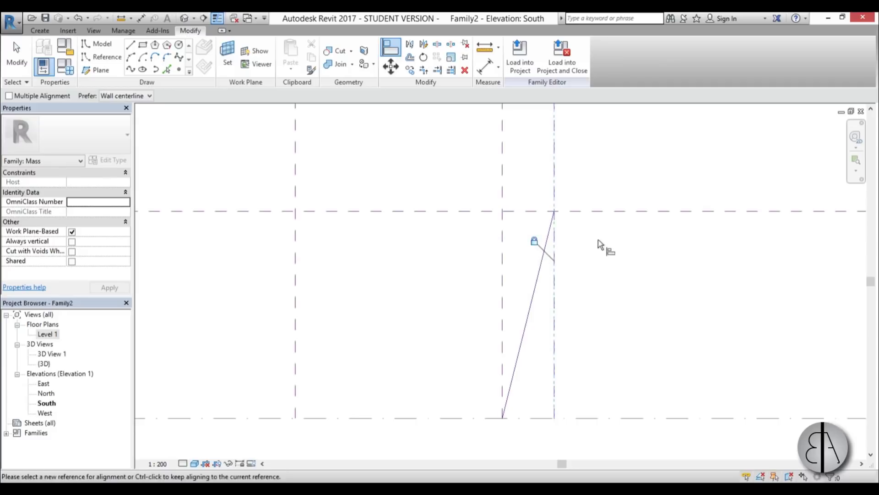
pyautogui.click(582, 213)
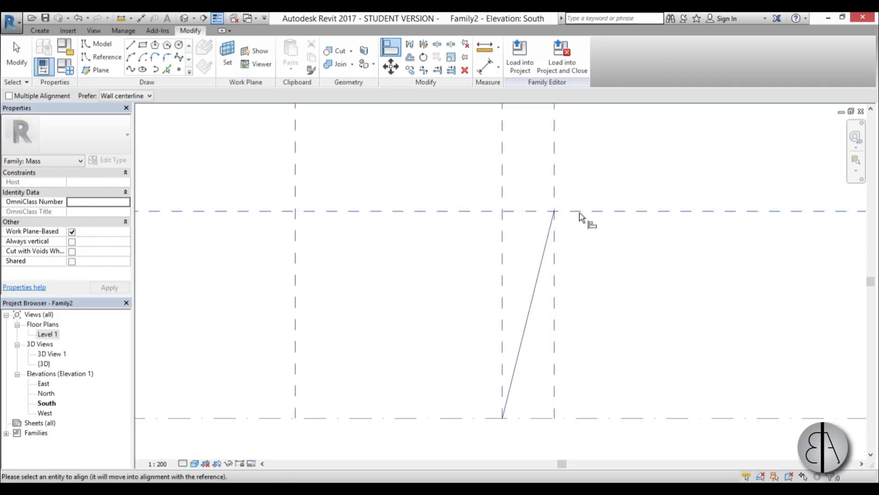
pyautogui.click(554, 214)
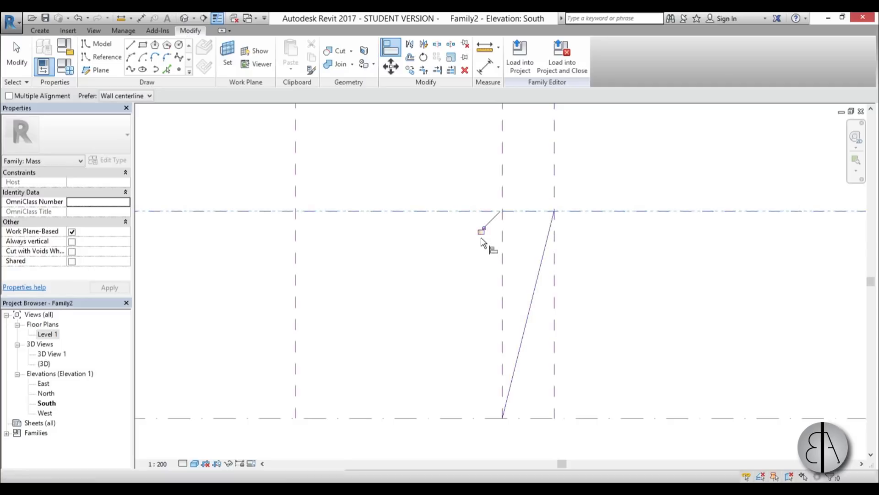
pyautogui.click(481, 231)
# Step: Align and lock the line's lower end to its vertical plane and Level 1
pyautogui.moveTo(548, 348); pyautogui.dragTo(582, 443, button='middle')
pyautogui.scroll(1, 563, 309)
pyautogui.click(520, 286)
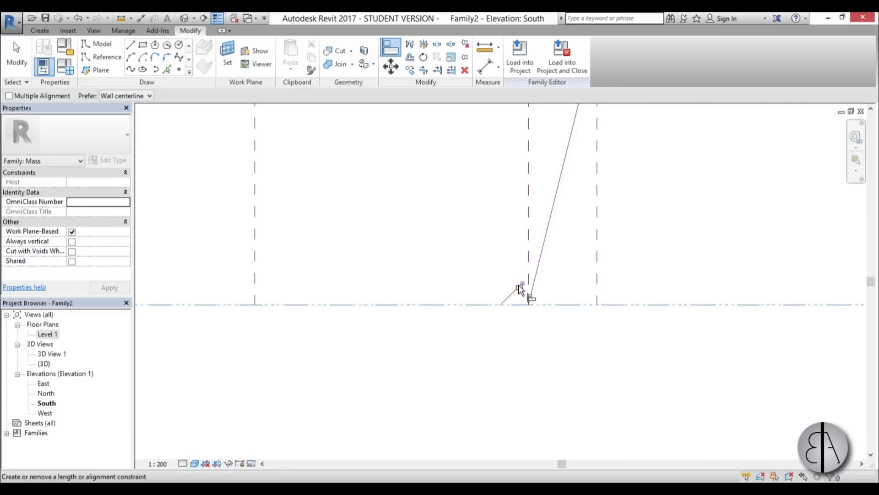
pyautogui.click(530, 244)
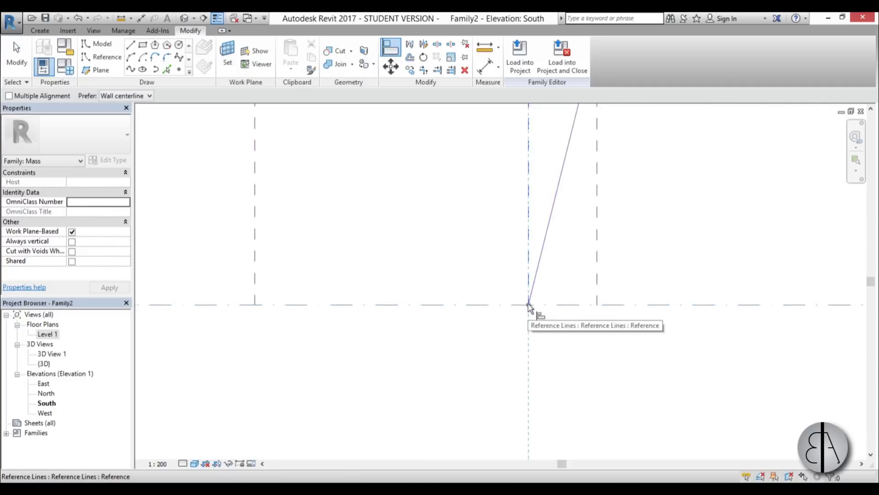
pyautogui.scroll(-3, 660, 304)
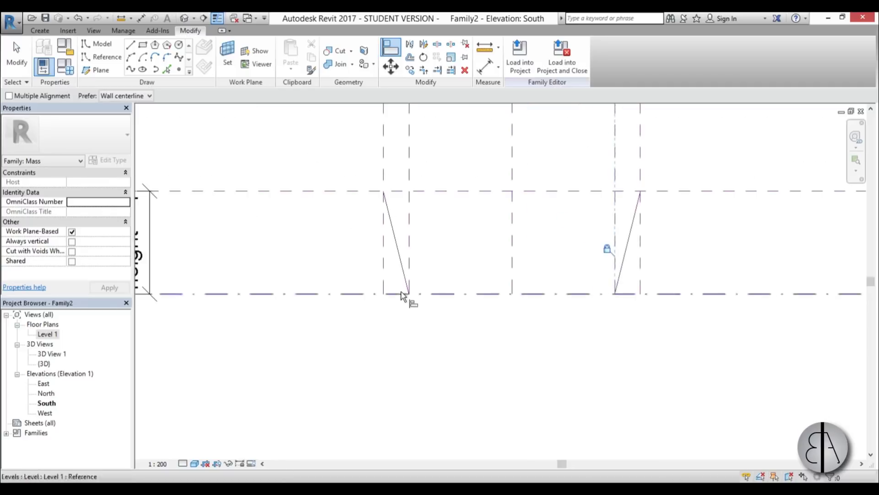
pyautogui.scroll(3, 403, 298)
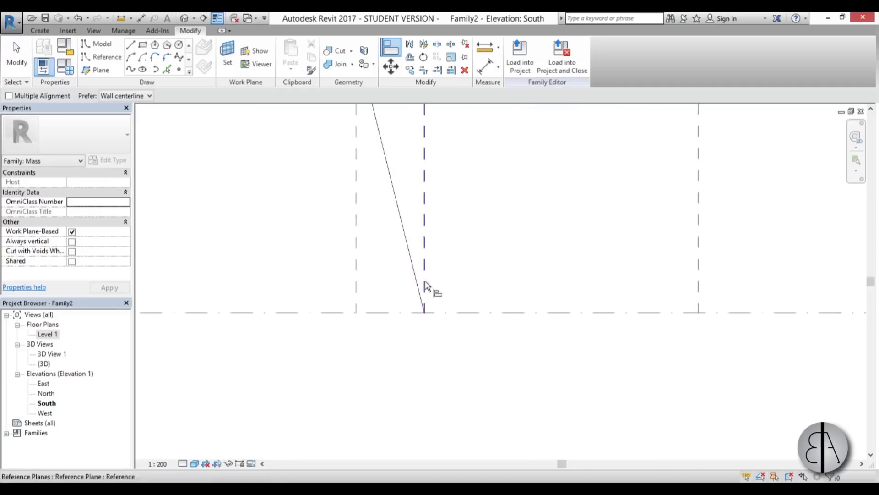
pyautogui.click(428, 310)
pyautogui.click(403, 313)
pyautogui.click(428, 316)
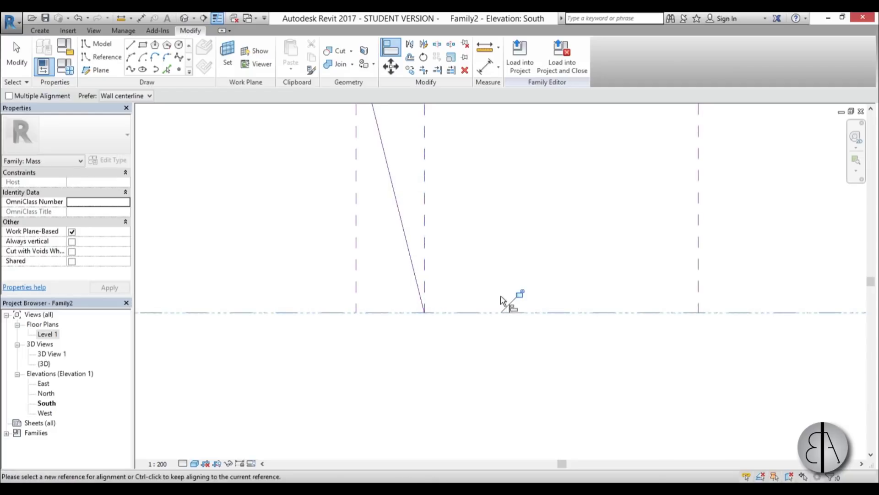
# Step: Align the left sloping line's top end to the upper horizontal plane
pyautogui.moveTo(442, 239); pyautogui.dragTo(386, 320, button='middle')
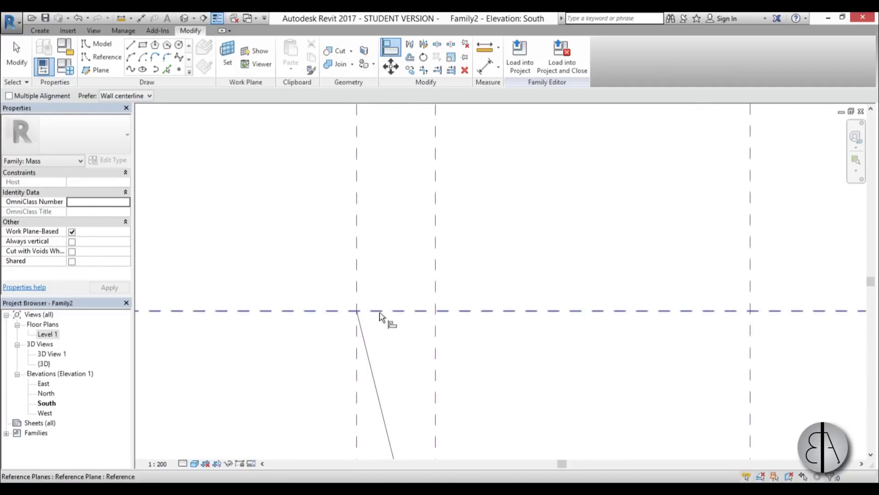
pyautogui.click(361, 311)
pyautogui.click(481, 323)
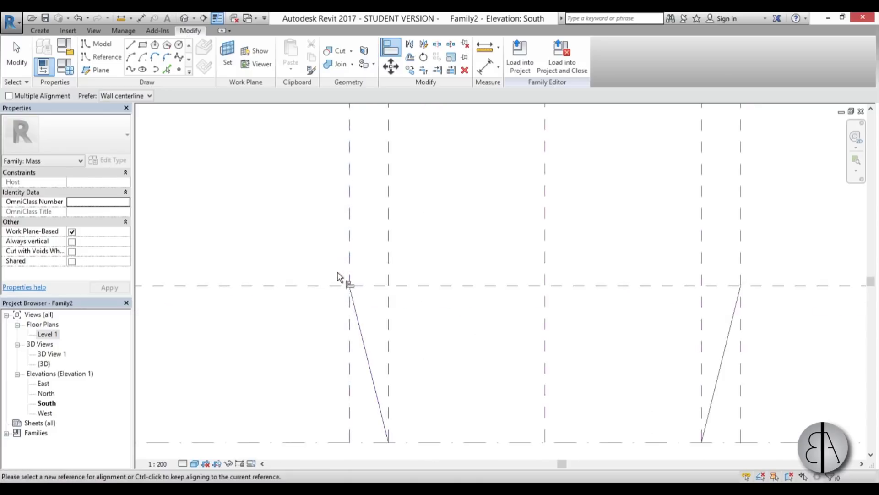
pyautogui.press('Escape')
pyautogui.scroll(-2, 401, 318)
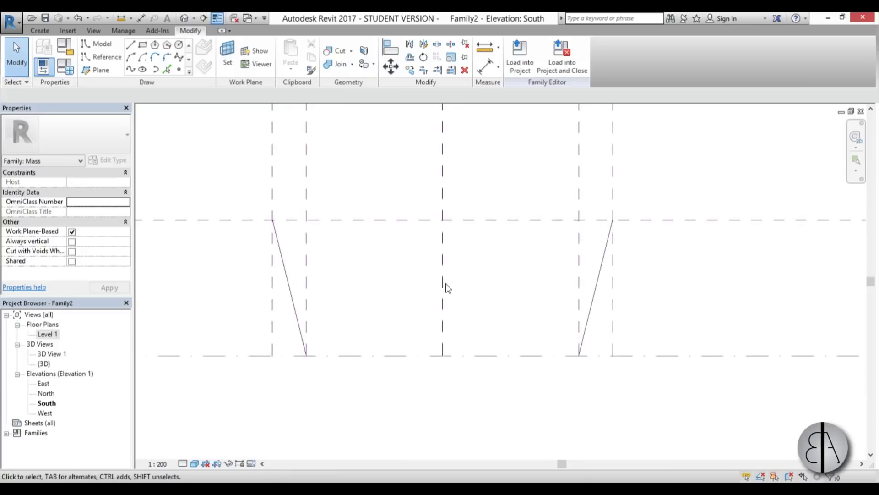
# Step: On the Level 1 plan, place reference points where the centre plane meets both width planes
pyautogui.click(60, 338)
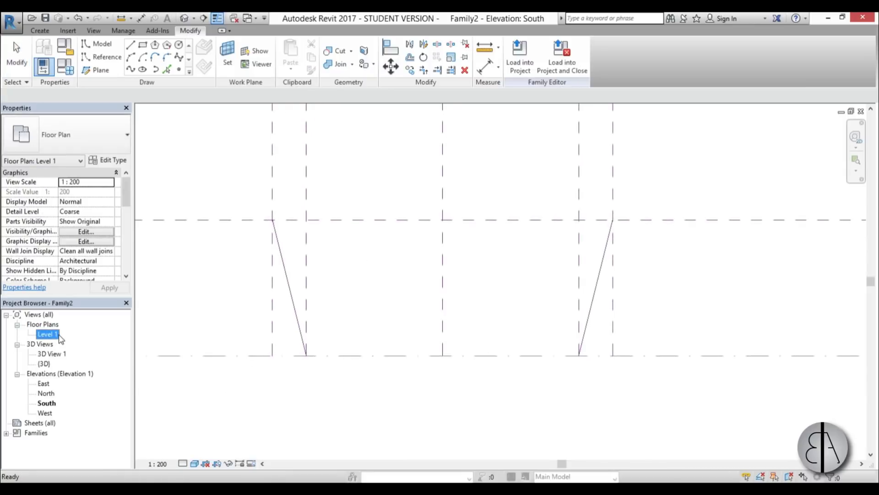
pyautogui.doubleClick(60, 337)
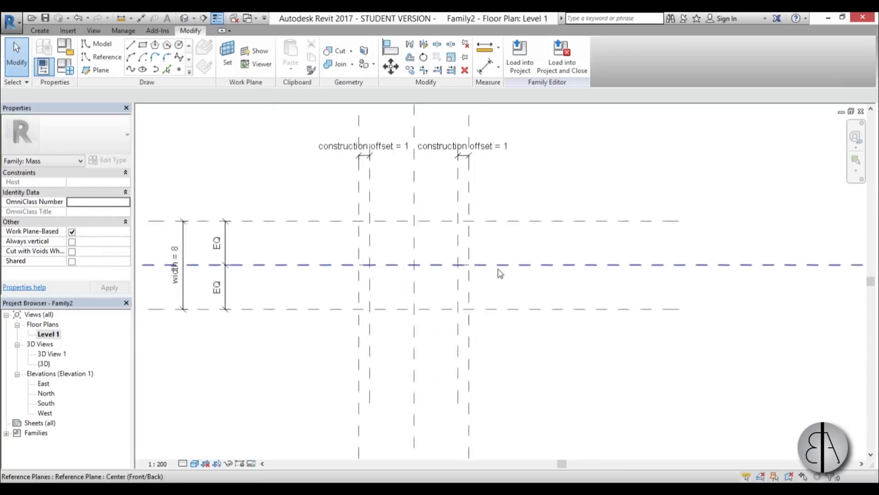
pyautogui.click(101, 56)
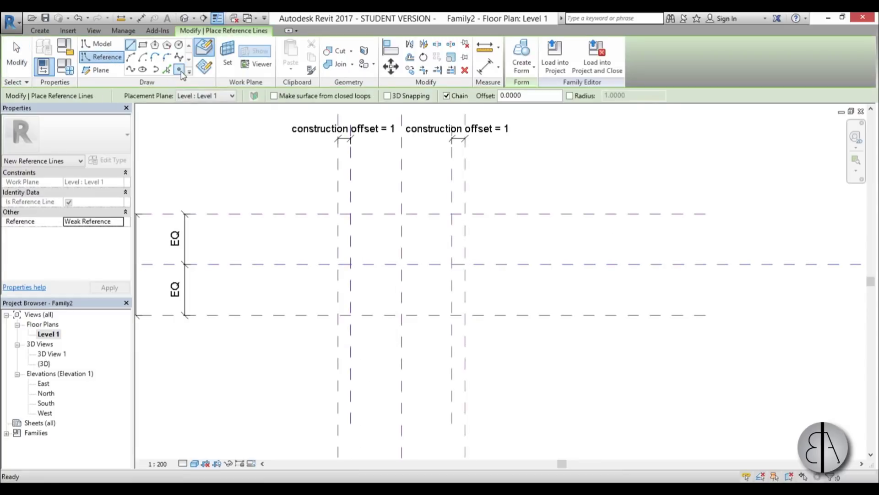
pyautogui.click(183, 72)
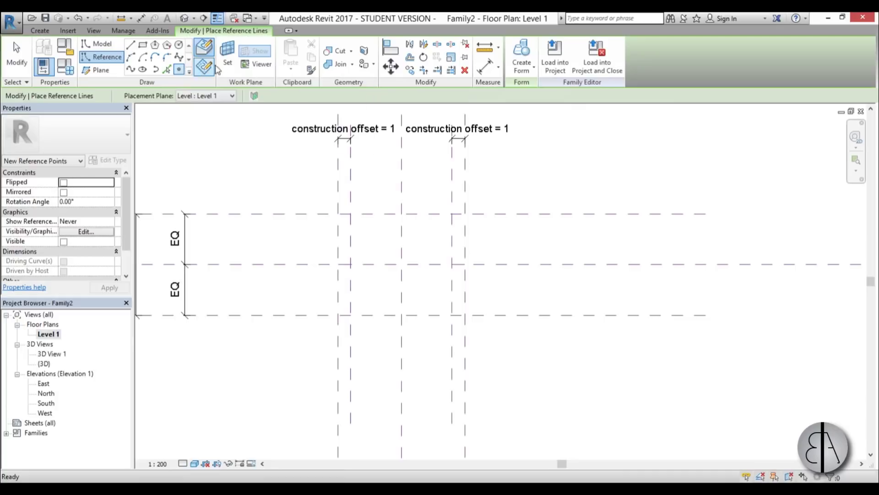
pyautogui.click(226, 58)
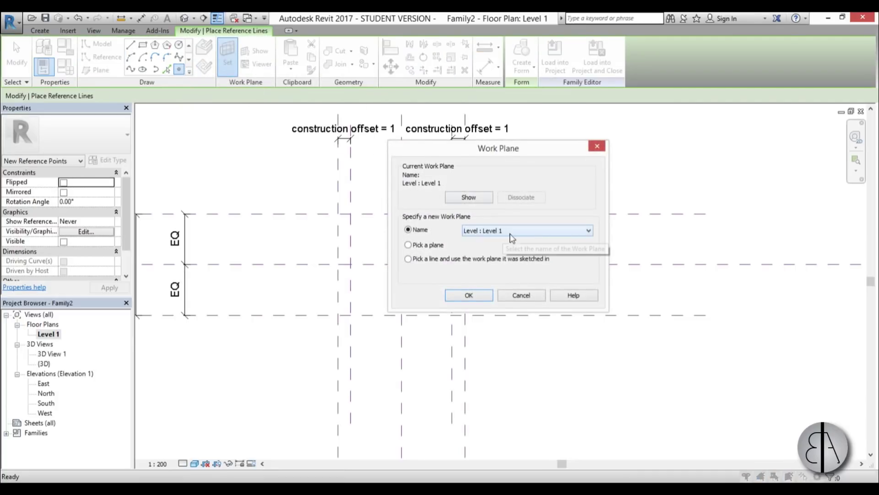
pyautogui.click(469, 295)
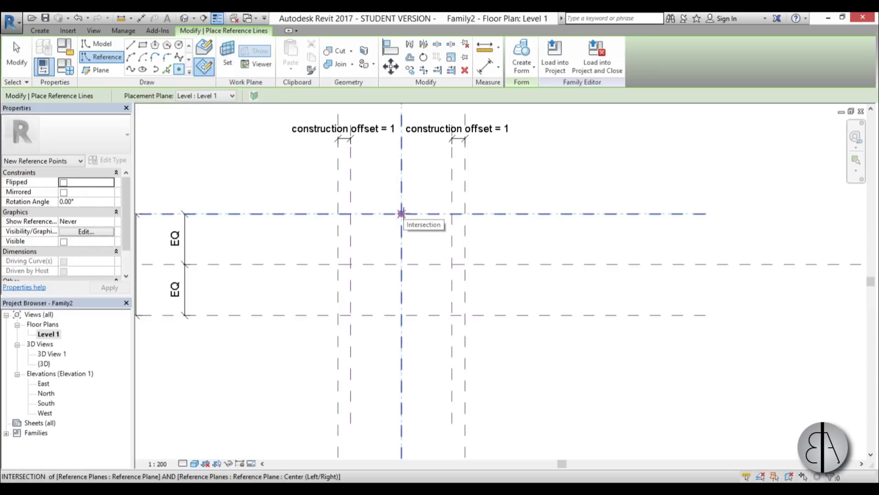
pyautogui.click(401, 213)
pyautogui.click(401, 315)
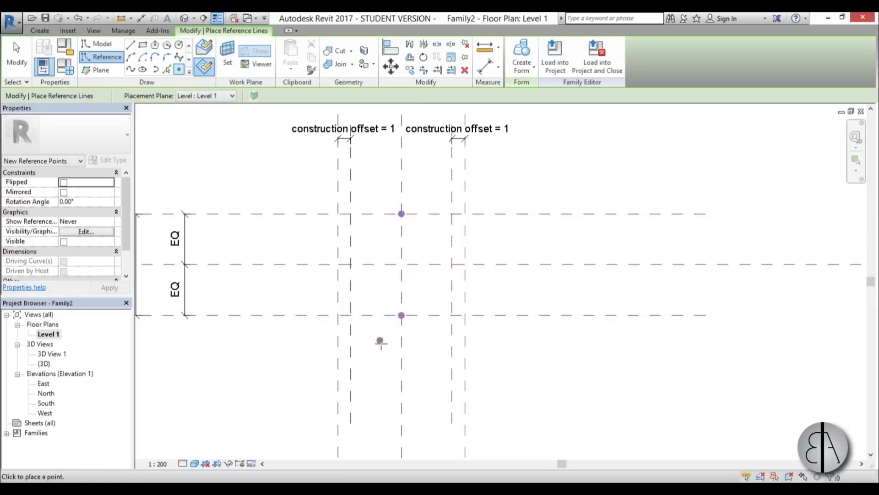
pyautogui.press('Escape')
pyautogui.press('Escape')
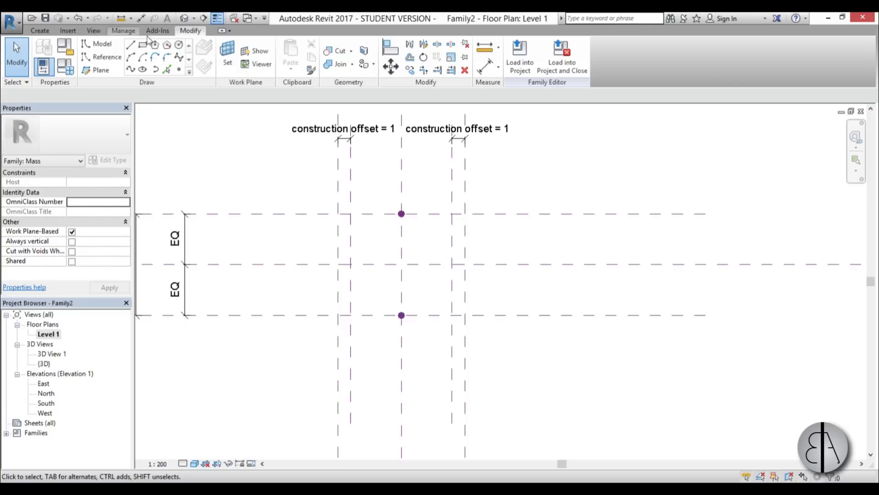
# Step: Open the {3D} view and zoom in on the sloping masts and reference points
pyautogui.doubleClick(44, 363)
pyautogui.keyDown('shift'); pyautogui.moveTo(473, 388); pyautogui.dragTo(449, 402, button='middle'); pyautogui.keyUp('shift')
pyautogui.scroll(3, 425, 335)
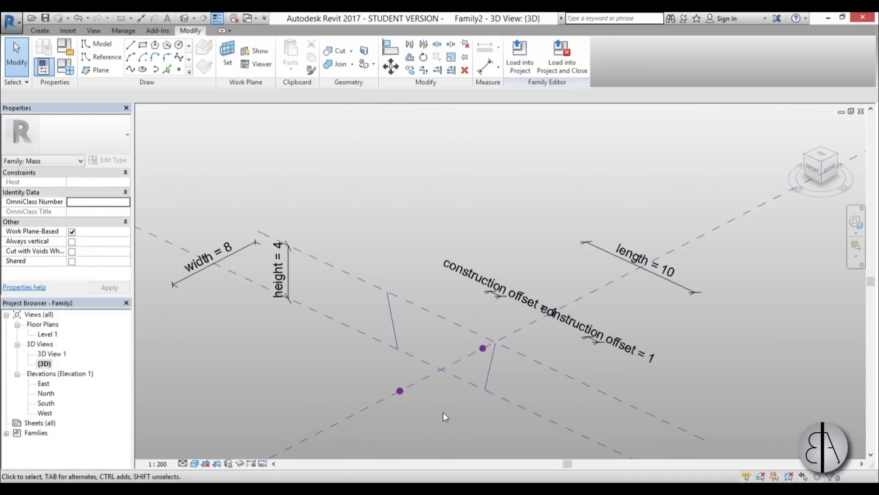
pyautogui.scroll(5, 444, 411)
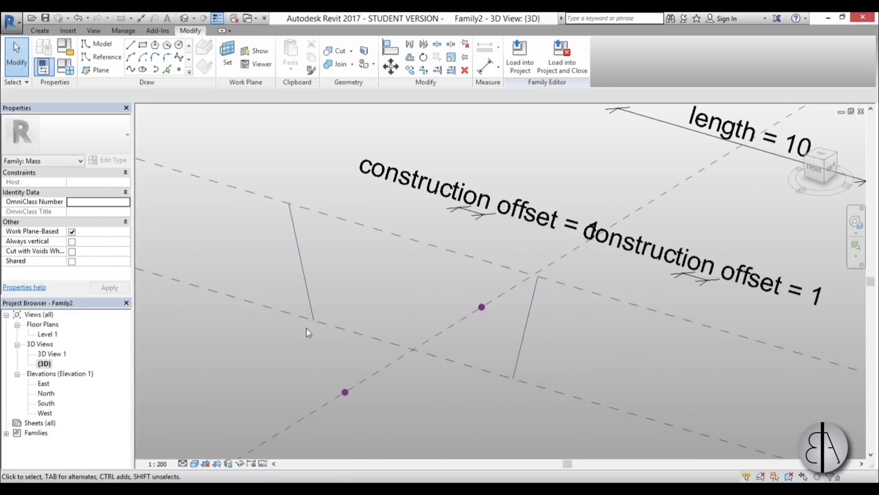
pyautogui.moveTo(411, 400); pyautogui.dragTo(416, 384, button='middle')
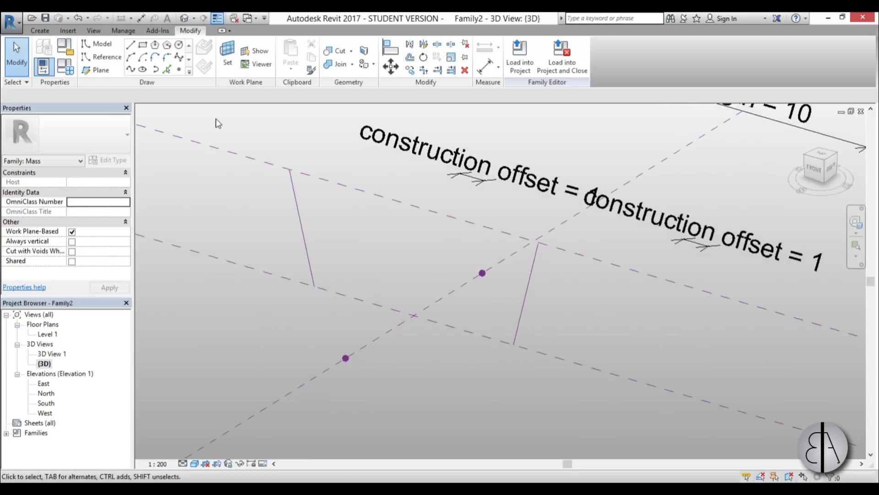
# Step: With 3D snapping, chain four reference lines through both mast tops and both reference points
pyautogui.click(105, 58)
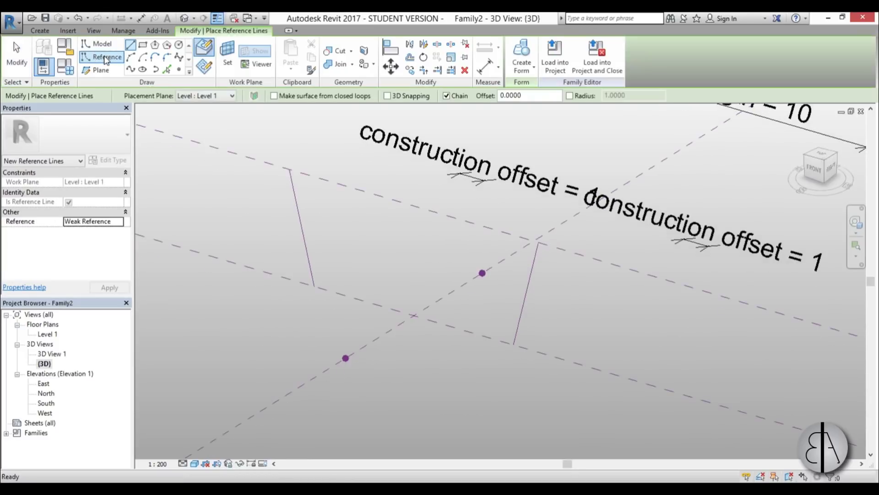
pyautogui.click(405, 97)
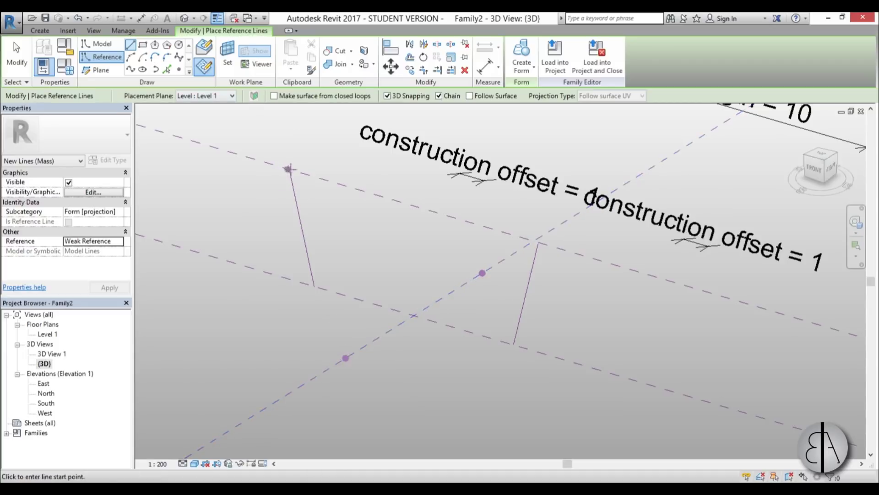
pyautogui.click(206, 70)
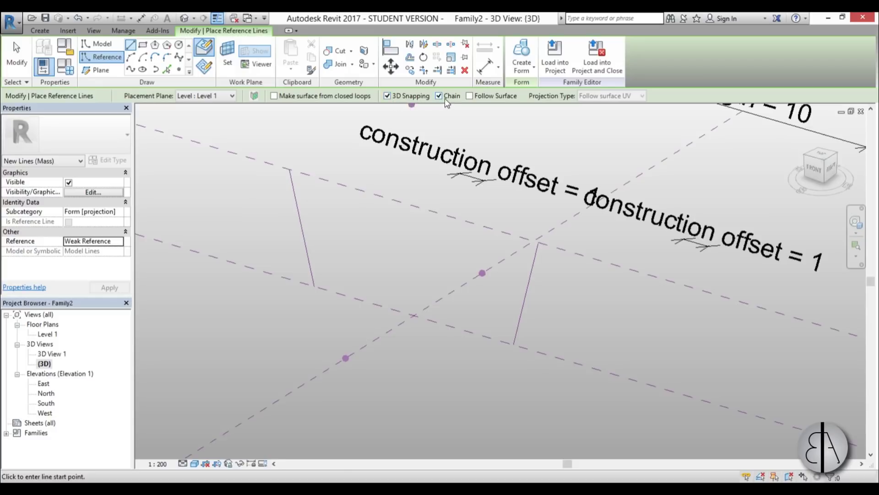
pyautogui.click(289, 170)
pyautogui.click(482, 273)
pyautogui.click(539, 243)
pyautogui.click(346, 358)
pyautogui.click(289, 170)
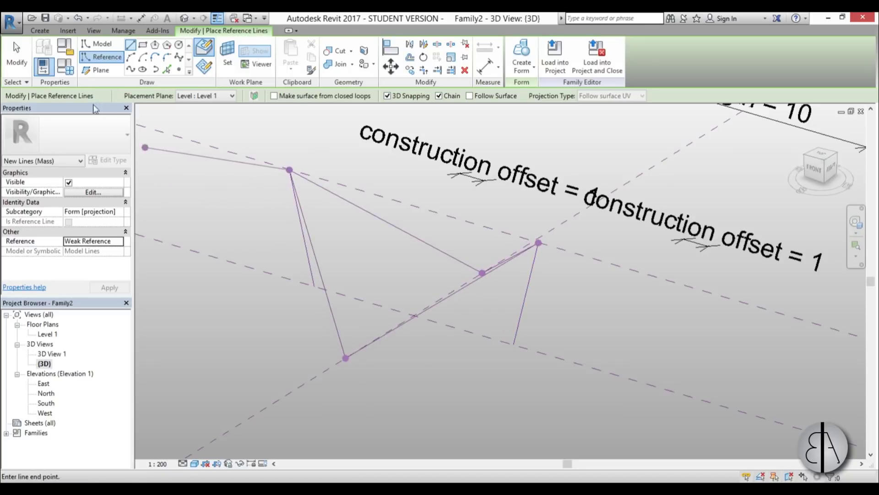
pyautogui.press('Escape')
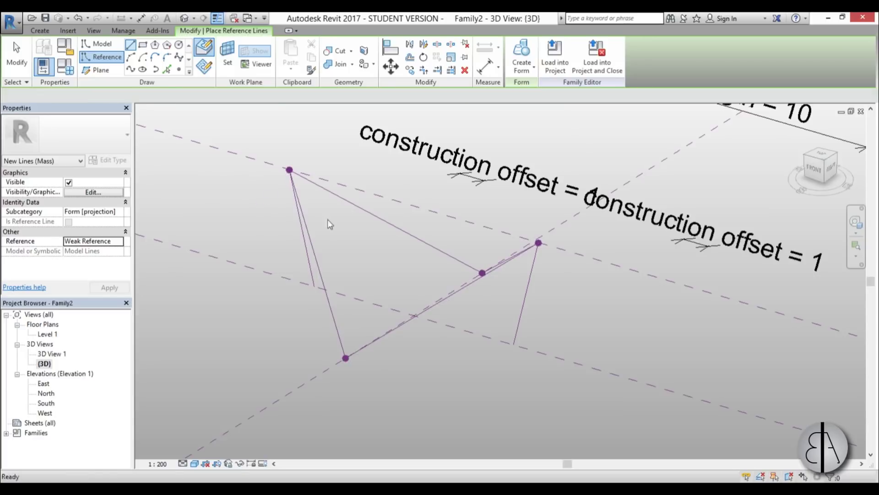
pyautogui.press('Escape')
# Step: Select the four new reference lines of the loop
pyautogui.press('Tab')
pyautogui.click(381, 224)
pyautogui.keyDown('shift'); pyautogui.moveTo(381, 225); pyautogui.dragTo(392, 271, button='middle'); pyautogui.keyUp('shift')
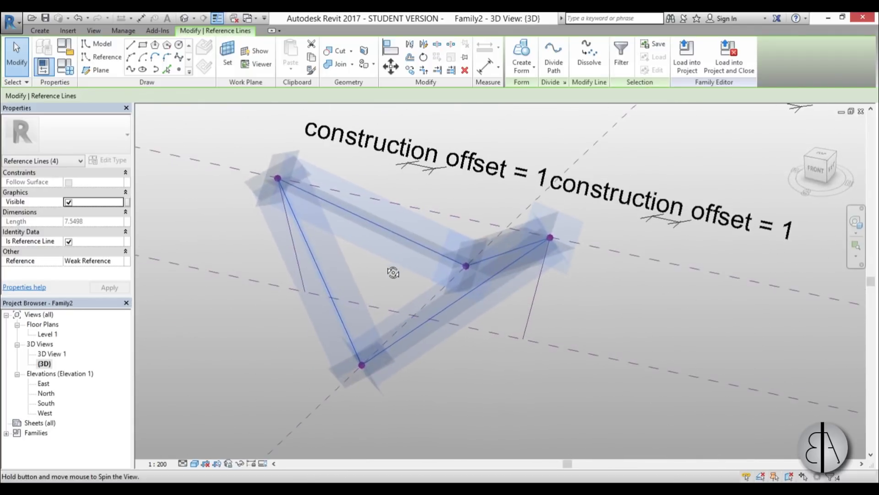
# Step: Create a surface form from the four-line loop and open its Material Browser
pyautogui.click(522, 54)
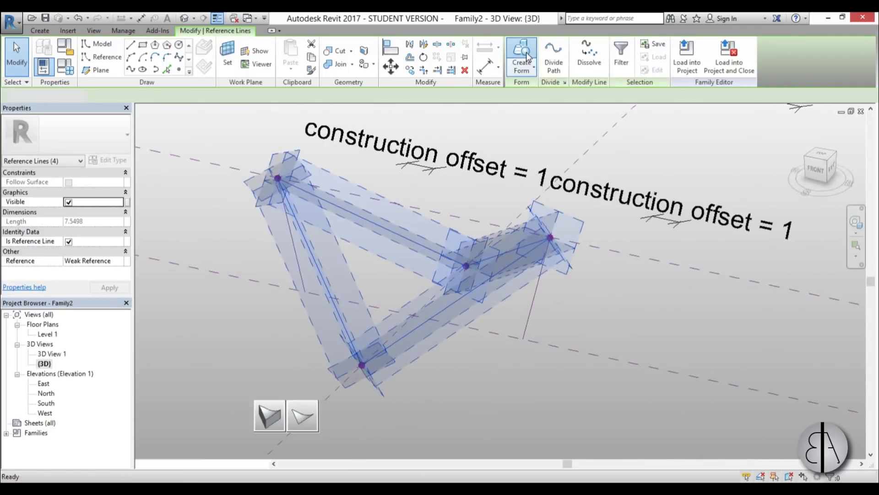
pyautogui.click(313, 423)
pyautogui.keyDown('shift'); pyautogui.moveTo(473, 387); pyautogui.dragTo(453, 355, button='middle'); pyautogui.keyUp('shift')
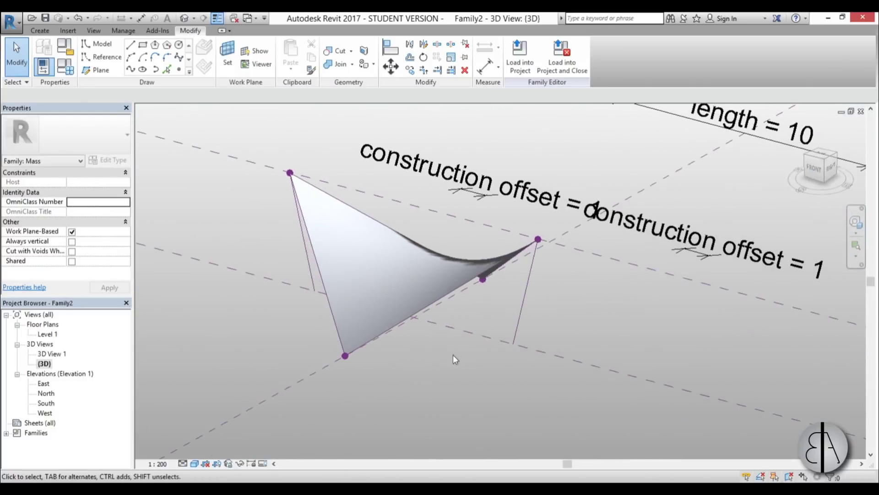
pyautogui.click(438, 254)
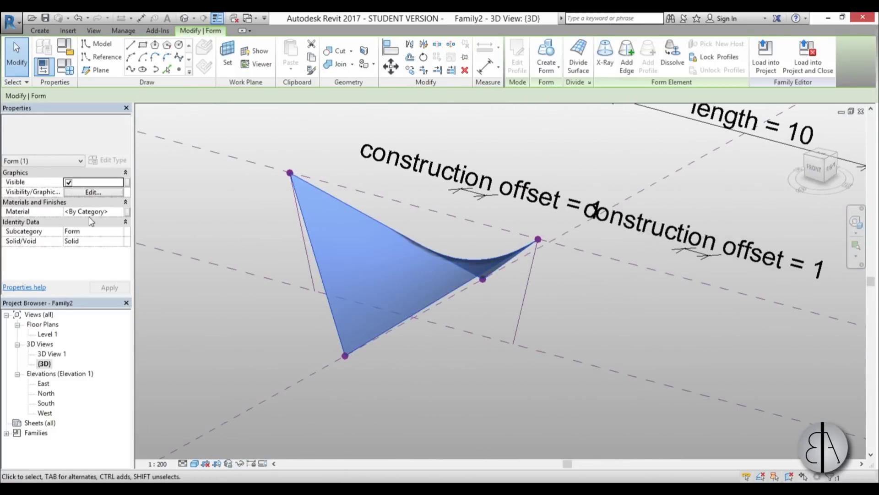
pyautogui.click(127, 211)
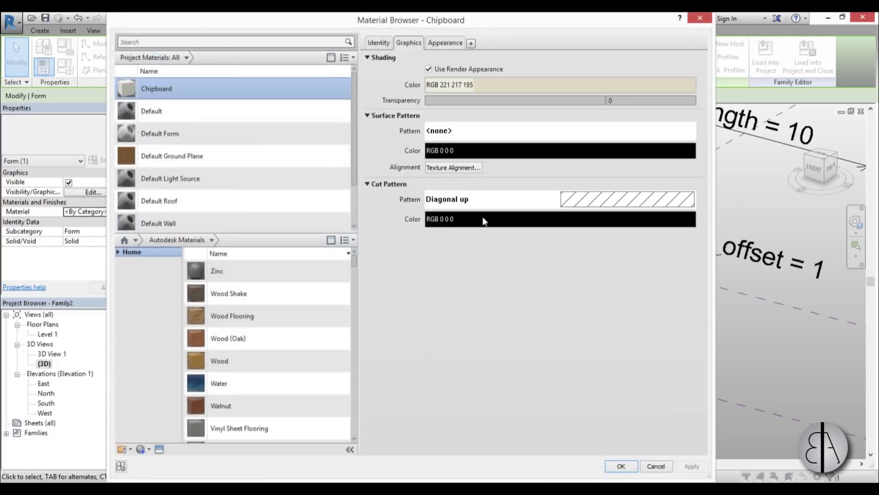
# Step: Assign the Autodesk Fabric material 'Linen, Beige' to the surface
pyautogui.click(118, 252)
pyautogui.click(124, 273)
pyautogui.click(167, 296)
pyautogui.click(235, 292)
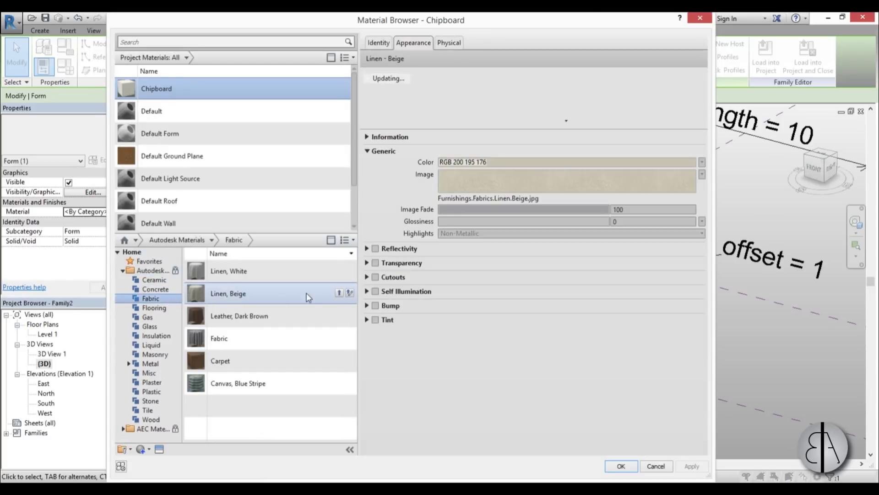
pyautogui.click(338, 294)
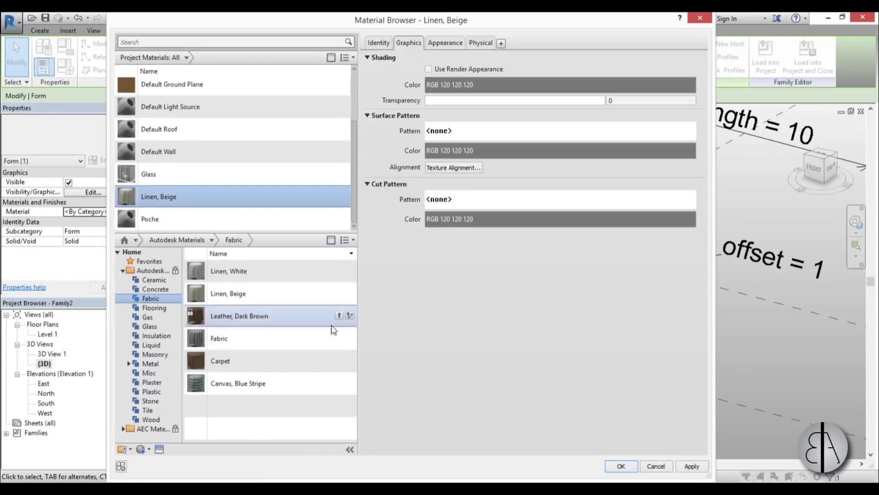
pyautogui.click(628, 470)
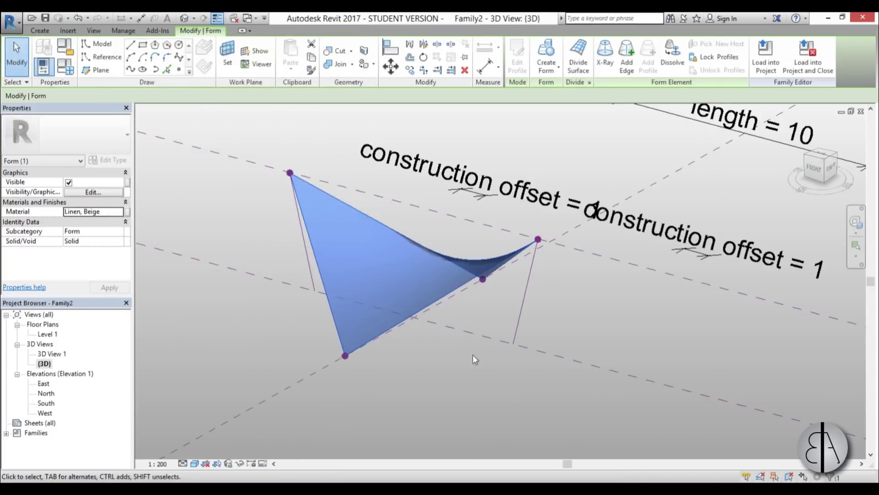
# Step: Switch the visual style to Realistic and orbit to view the beige surface
pyautogui.click(451, 369)
pyautogui.moveTo(450, 369)
pyautogui.keyDown('shift'); pyautogui.mouseDown(button='middle')
pyautogui.moveTo(367, 393)
pyautogui.moveTo(481, 379)
pyautogui.moveTo(458, 385)
pyautogui.mouseUp(button='middle'); pyautogui.keyUp('shift')
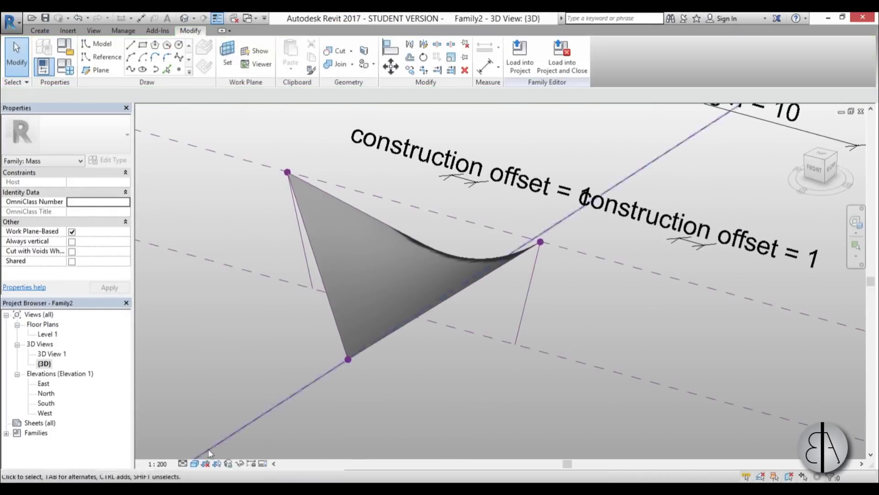
pyautogui.click(195, 464)
pyautogui.click(213, 441)
pyautogui.keyDown('shift'); pyautogui.moveTo(435, 419); pyautogui.dragTo(542, 333, button='middle'); pyautogui.keyUp('shift')
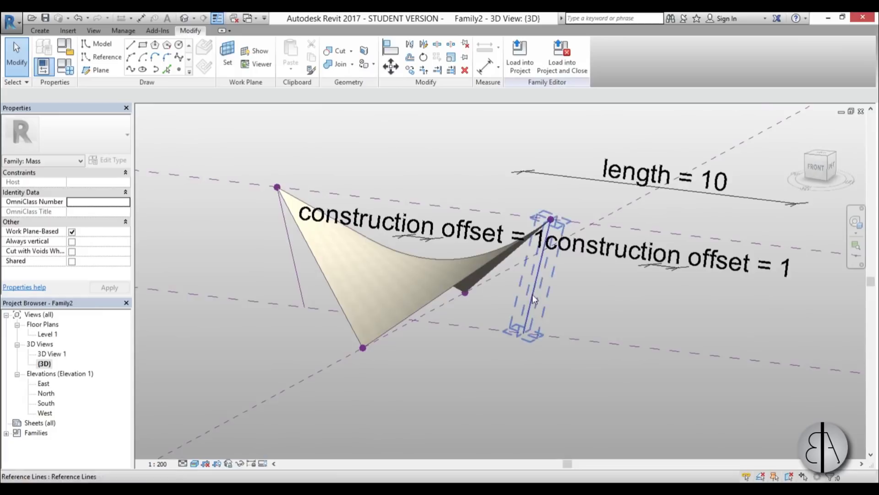
pyautogui.keyDown('shift'); pyautogui.moveTo(483, 383); pyautogui.dragTo(555, 385, button='middle'); pyautogui.keyUp('shift')
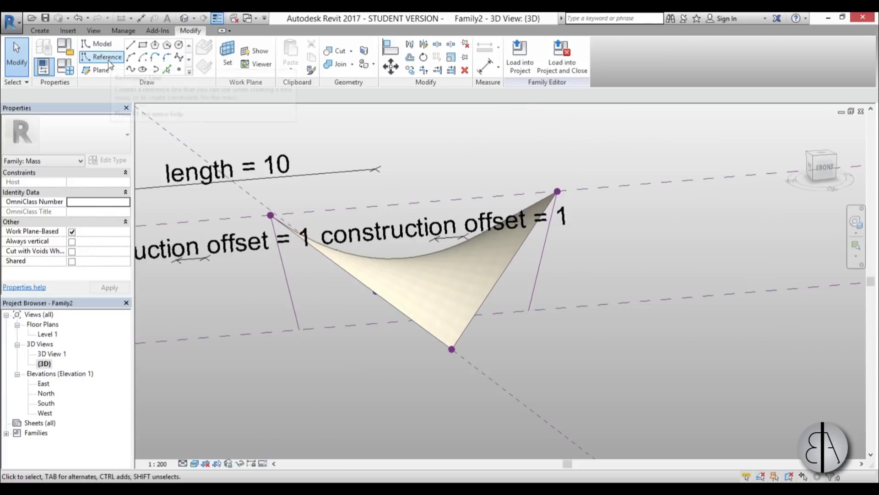
# Step: Set the first sloping mast reference line as the work plane for model lines
pyautogui.click(101, 44)
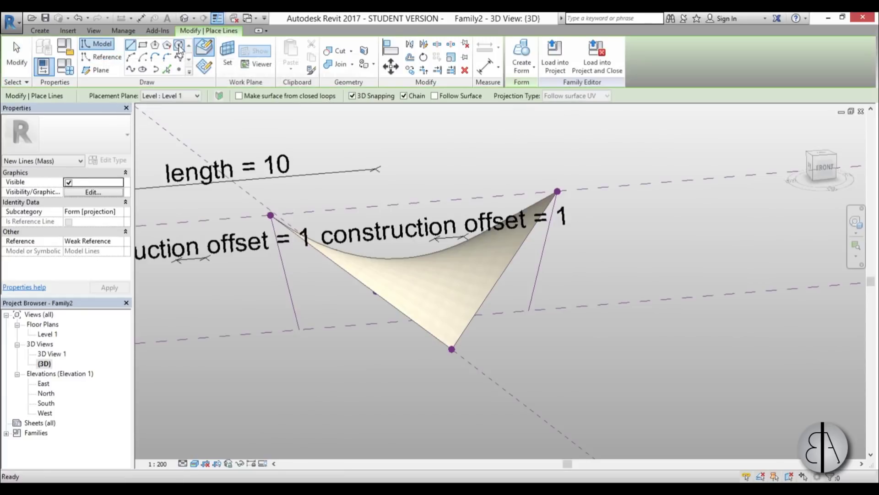
pyautogui.click(228, 52)
pyautogui.keyDown('shift'); pyautogui.moveTo(350, 277); pyautogui.dragTo(322, 356, button='middle'); pyautogui.keyUp('shift')
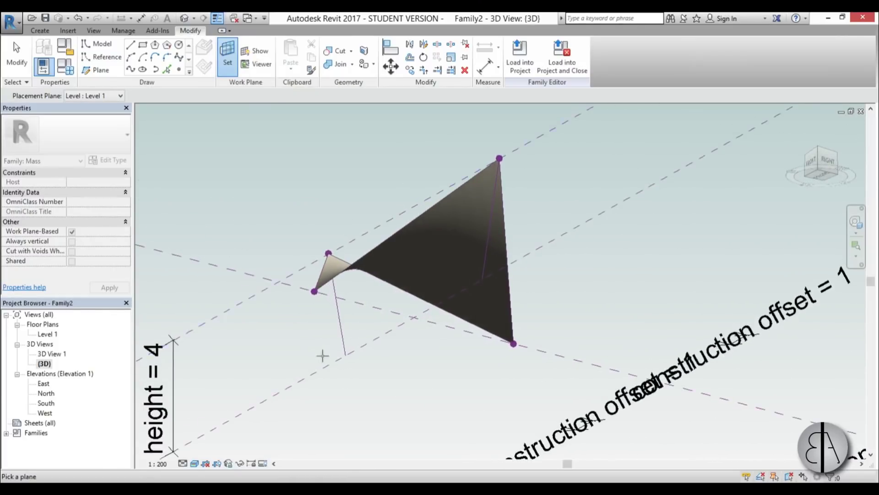
pyautogui.scroll(4, 322, 356)
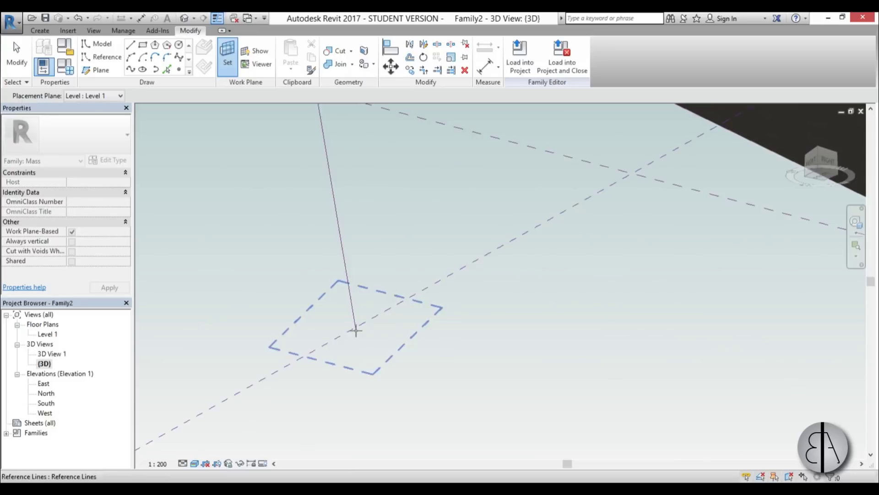
pyautogui.click(356, 330)
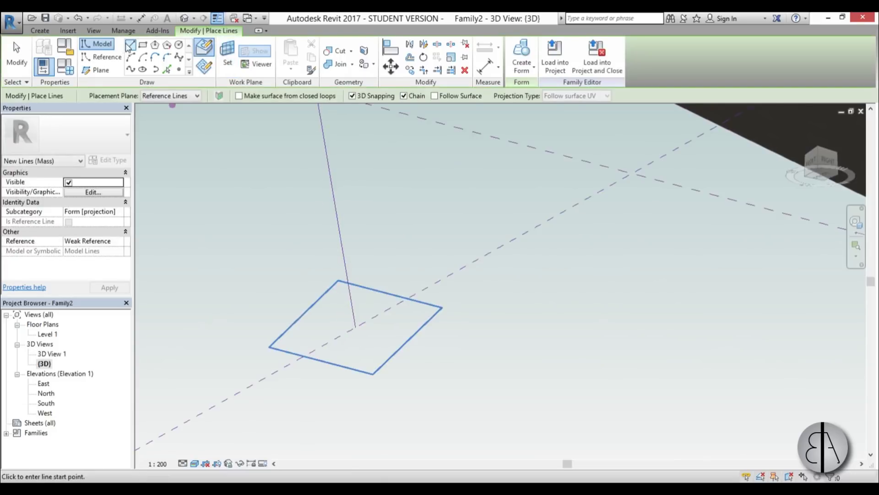
# Step: Draw a circle at the mast line's foot and set its radius to 0.03
pyautogui.click(203, 68)
pyautogui.click(178, 45)
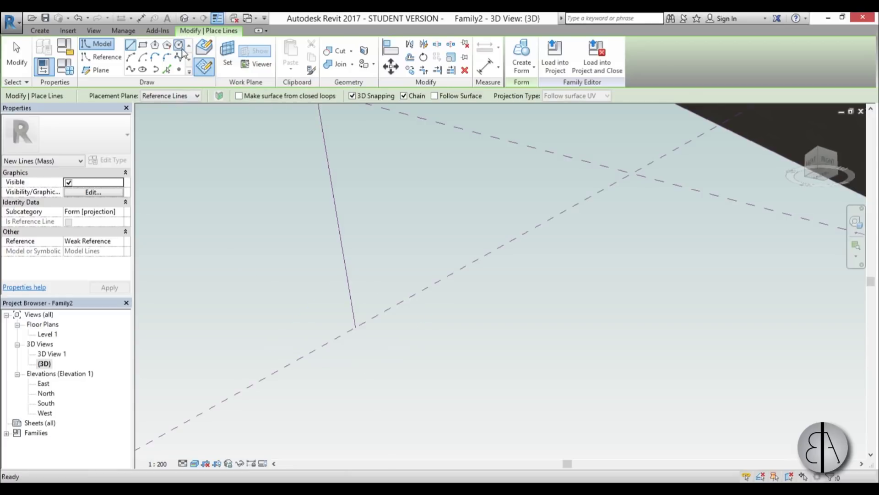
pyautogui.click(356, 328)
pyautogui.scroll(5, 361, 329)
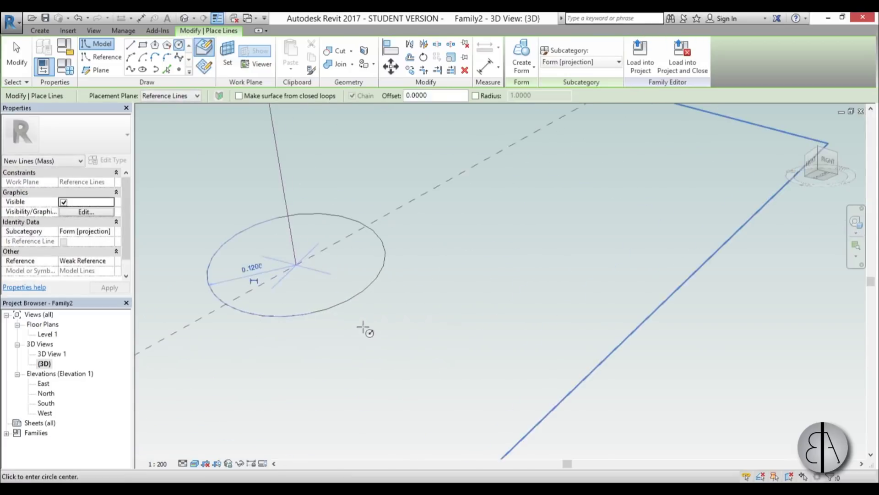
pyautogui.click(363, 328)
pyautogui.press('Escape')
pyautogui.press('Escape')
pyautogui.click(355, 299)
pyautogui.click(254, 281)
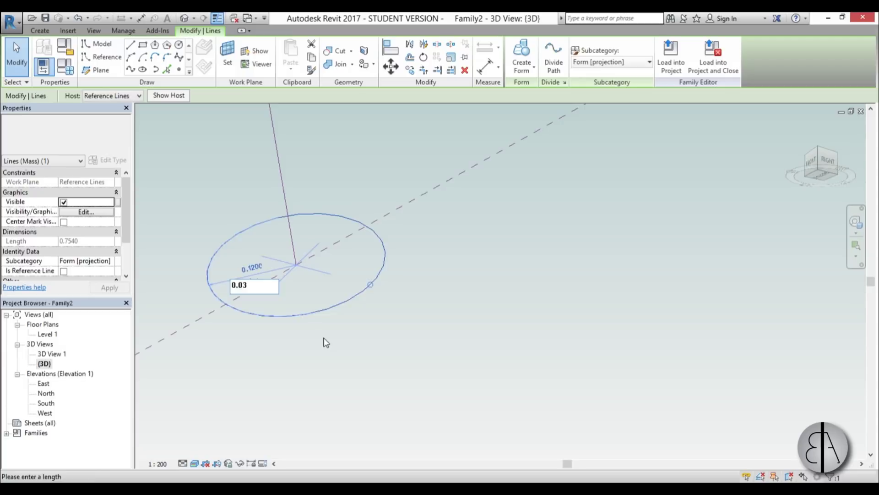
pyautogui.press('Return')
pyautogui.press('Escape')
pyautogui.scroll(-3, 365, 310)
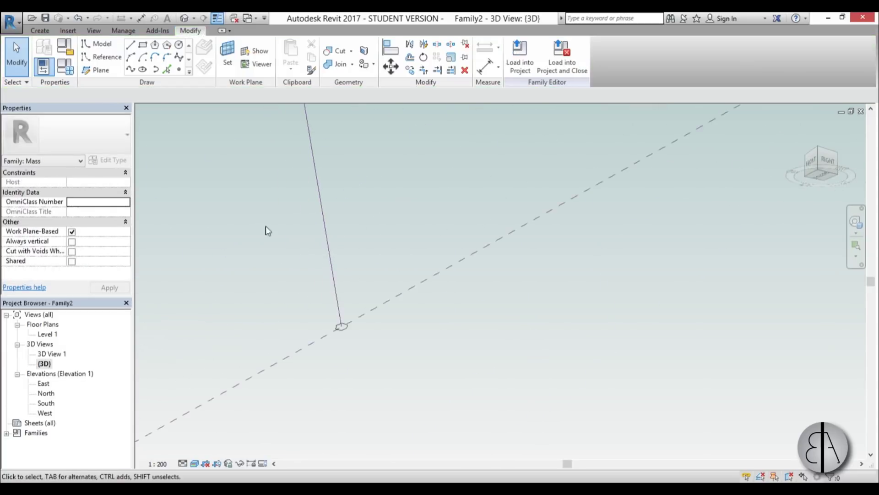
# Step: Create a solid form from the first sloping reference line and its 0.03 circle
pyautogui.click(315, 170)
pyautogui.scroll(3, 332, 314)
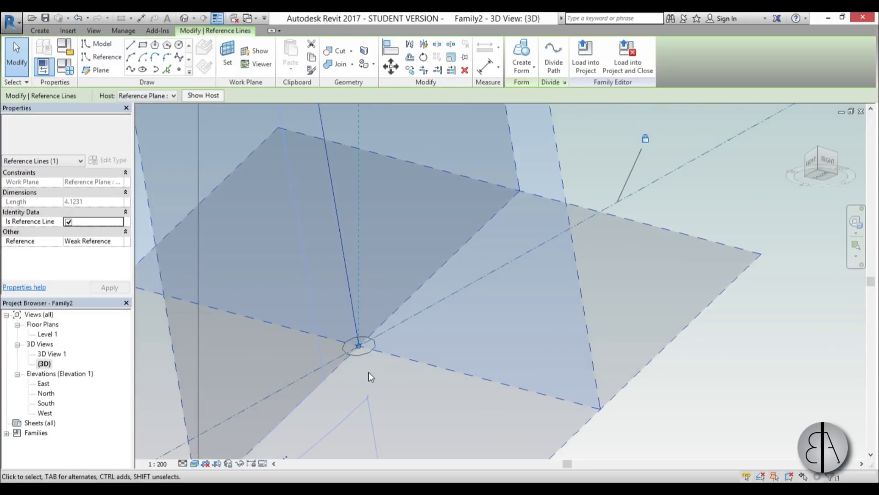
pyautogui.keyDown('ctrl'); pyautogui.click(367, 355); pyautogui.keyUp('ctrl')
pyautogui.scroll(-3, 429, 309)
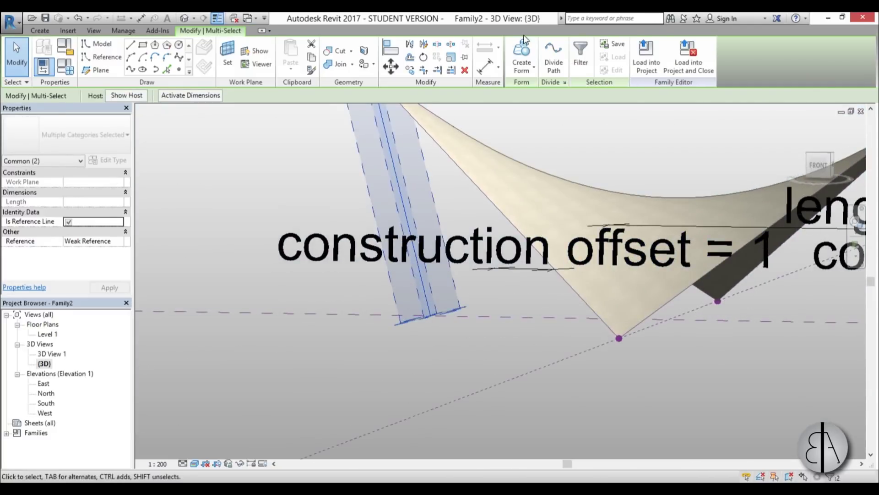
pyautogui.click(425, 335)
pyautogui.scroll(-5, 420, 362)
pyautogui.keyDown('shift'); pyautogui.moveTo(279, 322); pyautogui.dragTo(443, 266, button='middle'); pyautogui.keyUp('shift')
pyautogui.scroll(6, 467, 398)
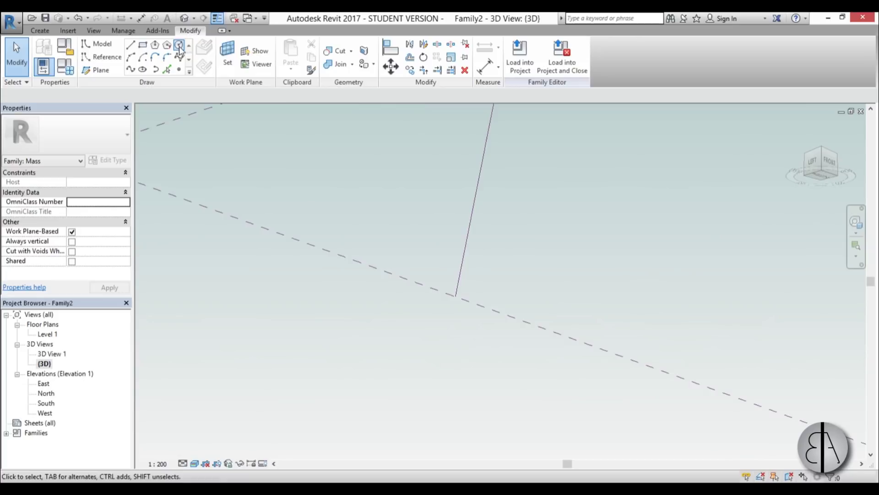
# Step: Pick the second reference line's base as the work plane for drawing a circle
pyautogui.click(113, 56)
pyautogui.click(227, 55)
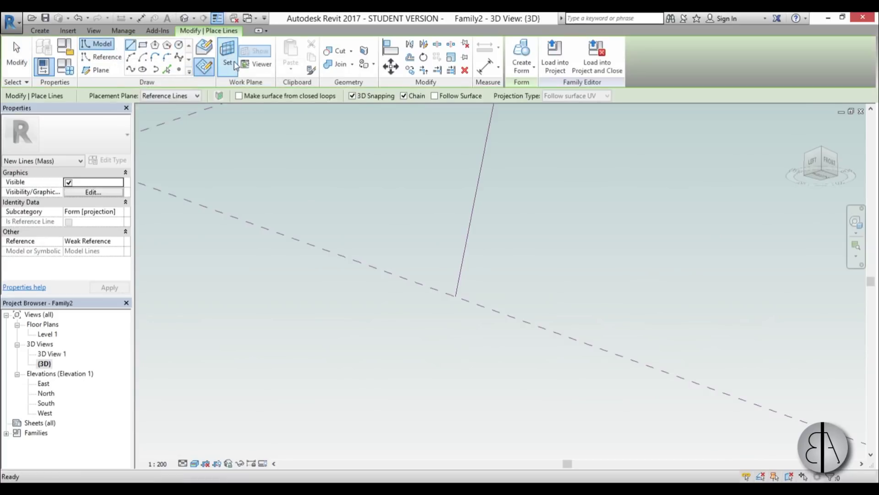
pyautogui.click(455, 294)
pyautogui.click(180, 45)
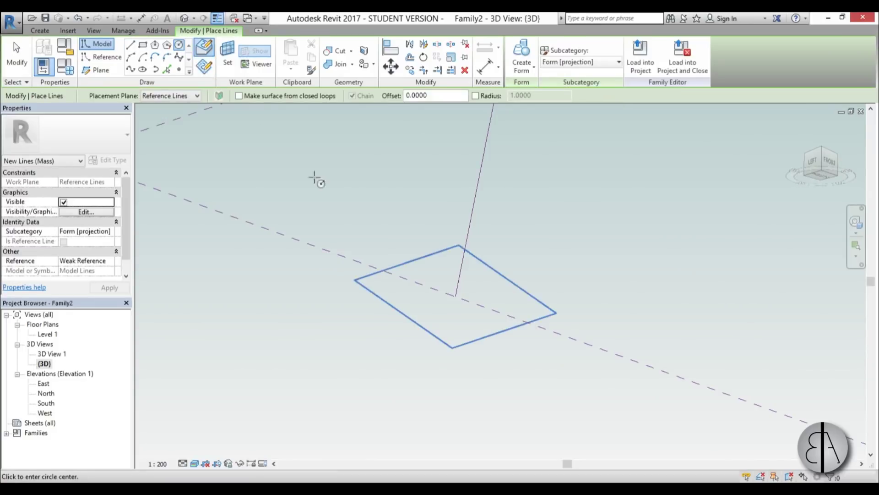
pyautogui.click(205, 68)
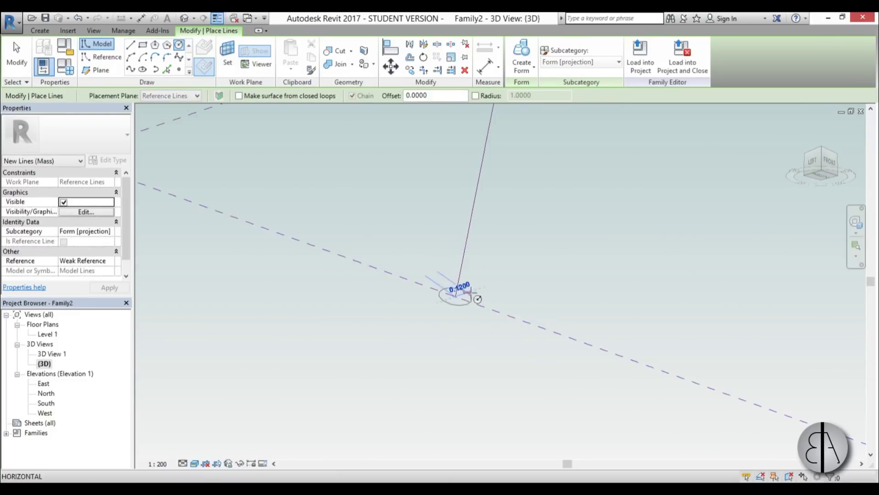
# Step: Place a circle at the second line's foot and set its radius to 0.03
pyautogui.scroll(4, 462, 298)
pyautogui.click(465, 298)
pyautogui.press('Escape')
pyautogui.press('Escape')
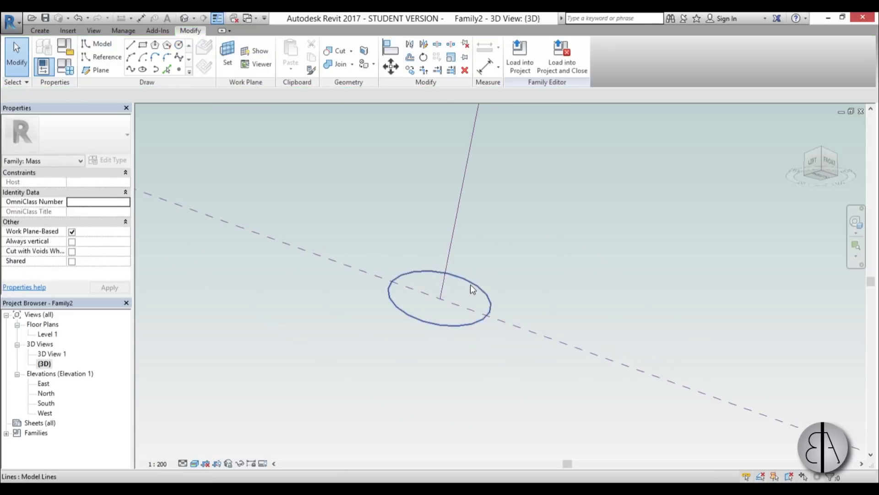
pyautogui.click(470, 280)
pyautogui.click(419, 284)
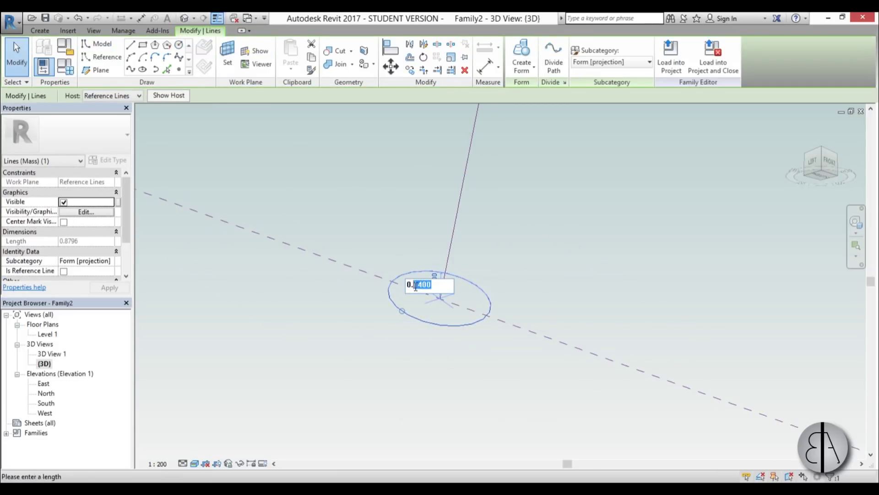
pyautogui.write('0.03')
pyautogui.press('Return')
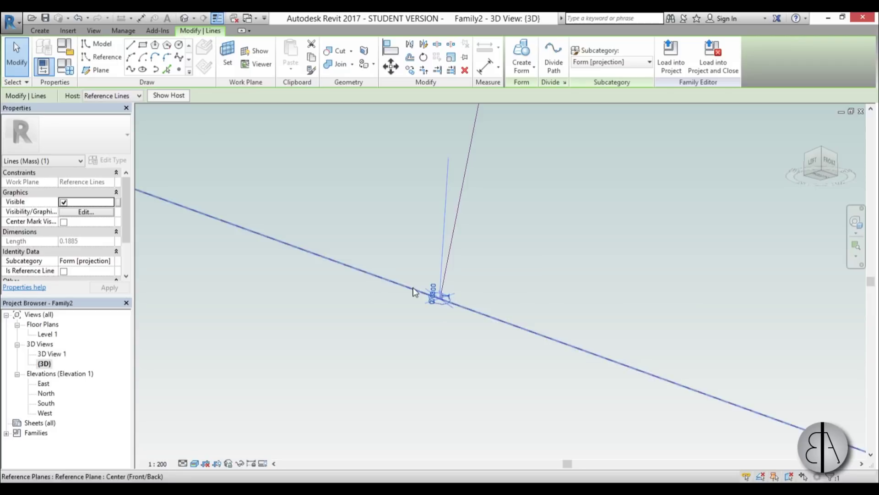
pyautogui.press('Escape')
pyautogui.click(448, 283)
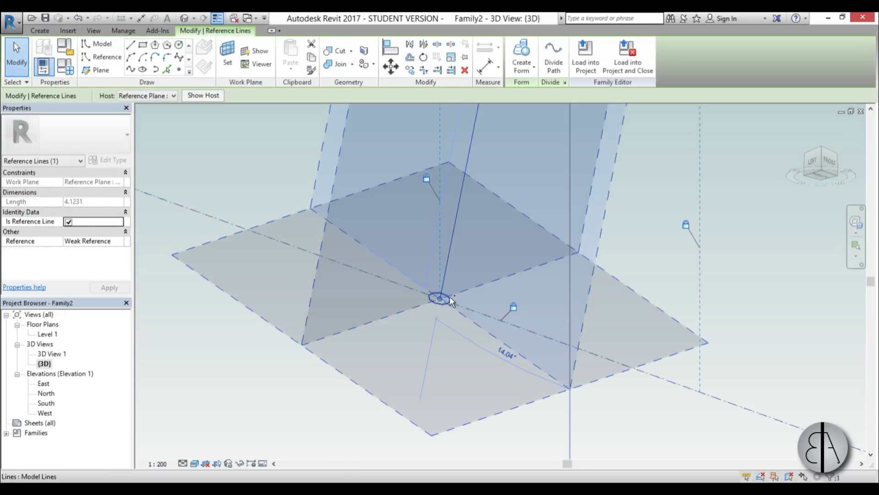
# Step: Make a solid form from the second reference line and its small circle
pyautogui.keyDown('ctrl'); pyautogui.click(452, 297); pyautogui.keyUp('ctrl')
pyautogui.click(517, 63)
pyautogui.keyDown('shift'); pyautogui.moveTo(403, 417); pyautogui.dragTo(328, 383, button='middle'); pyautogui.keyUp('shift')
pyautogui.scroll(3, 355, 283)
# Step: Orbit around the tensile form and select both masts together
pyautogui.click(380, 282)
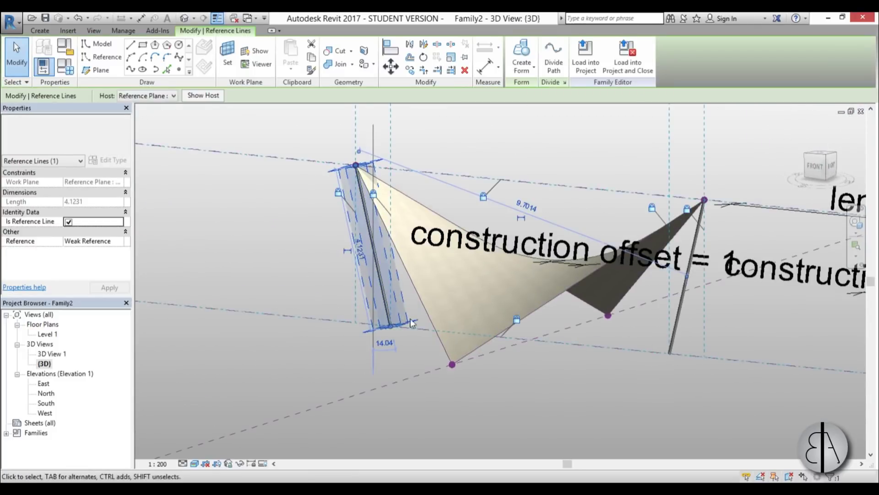
pyautogui.click(293, 278)
pyautogui.scroll(3, 395, 315)
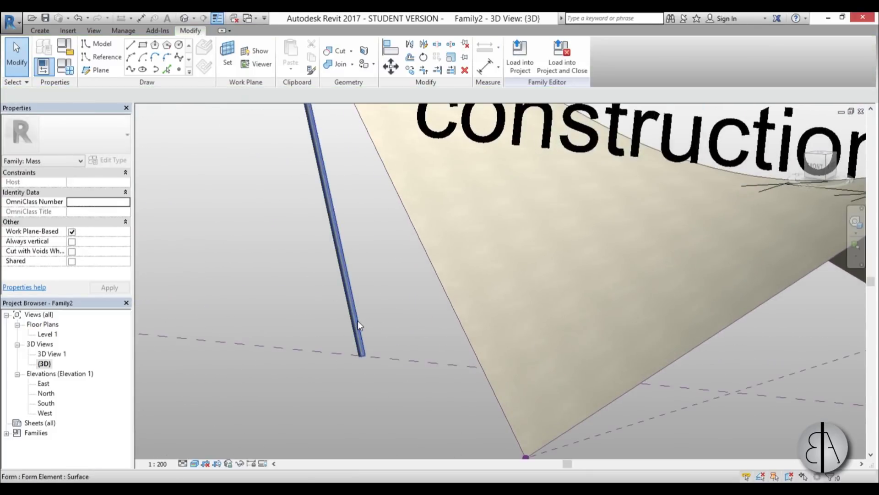
pyautogui.scroll(3, 369, 361)
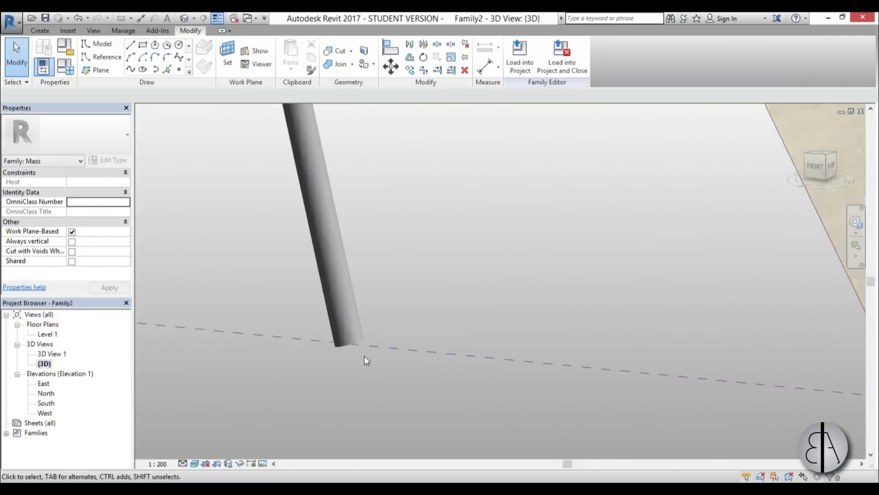
pyautogui.click(360, 328)
pyautogui.keyDown('shift'); pyautogui.moveTo(345, 318); pyautogui.dragTo(189, 301, button='middle'); pyautogui.keyUp('shift')
pyautogui.scroll(5, 189, 301)
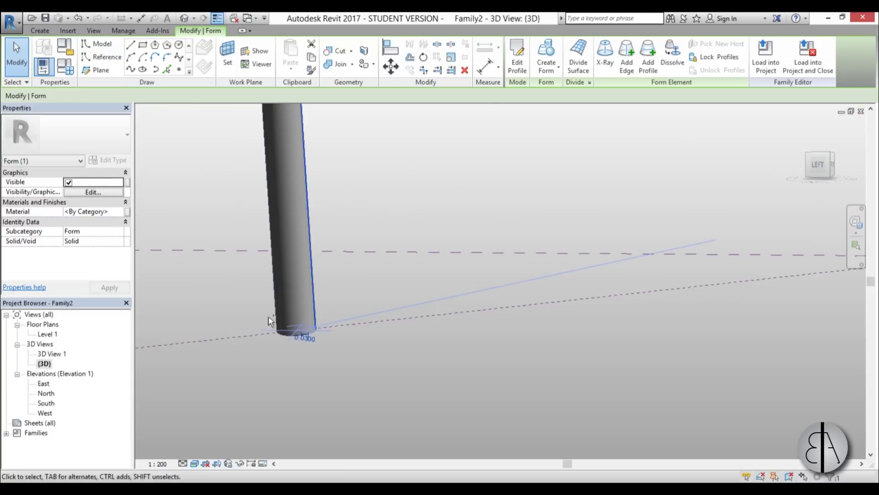
pyautogui.click(277, 309)
pyautogui.keyDown('shift'); pyautogui.moveTo(276, 308); pyautogui.dragTo(253, 351, button='middle'); pyautogui.keyUp('shift')
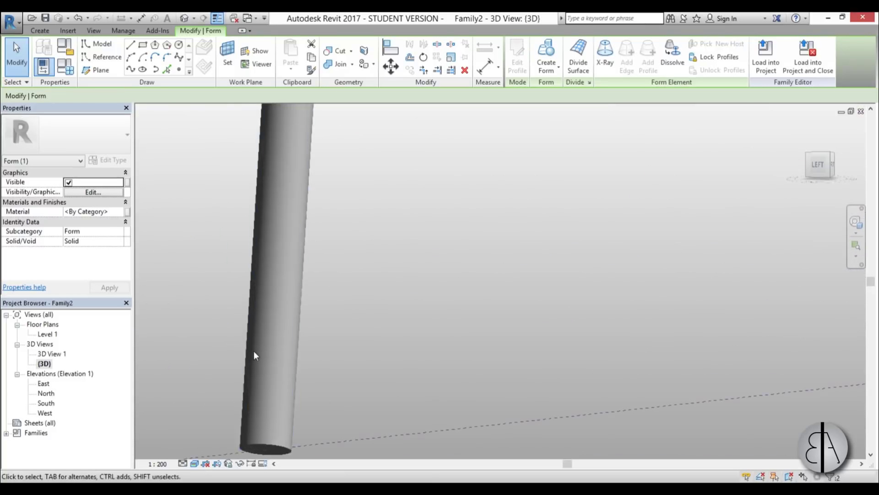
pyautogui.keyDown('ctrl'); pyautogui.click(273, 285); pyautogui.keyUp('ctrl')
pyautogui.keyDown('shift'); pyautogui.moveTo(273, 285); pyautogui.dragTo(245, 340, button='middle'); pyautogui.keyUp('shift')
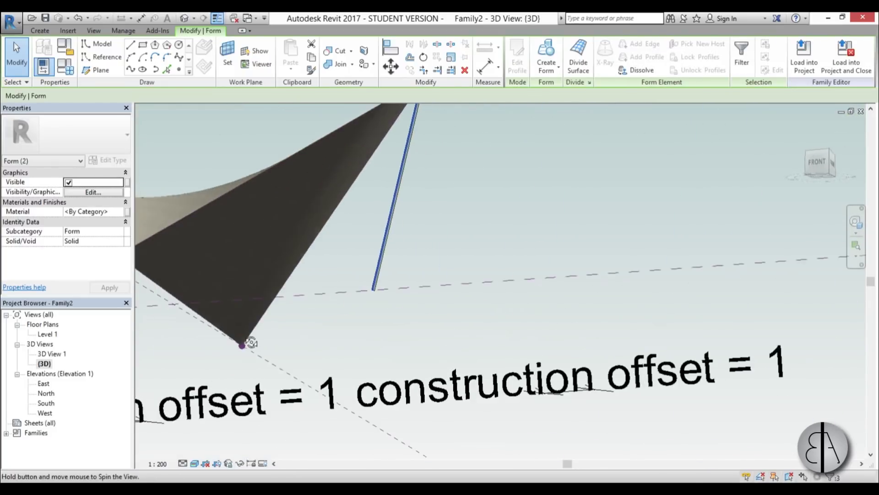
pyautogui.scroll(5, 376, 288)
pyautogui.moveTo(376, 288)
pyautogui.keyDown('shift'); pyautogui.mouseDown(button='middle')
pyautogui.moveTo(451, 261)
pyautogui.moveTo(381, 315)
pyautogui.moveTo(366, 293)
pyautogui.mouseUp(button='middle'); pyautogui.keyUp('shift')
pyautogui.scroll(-5, 410, 361)
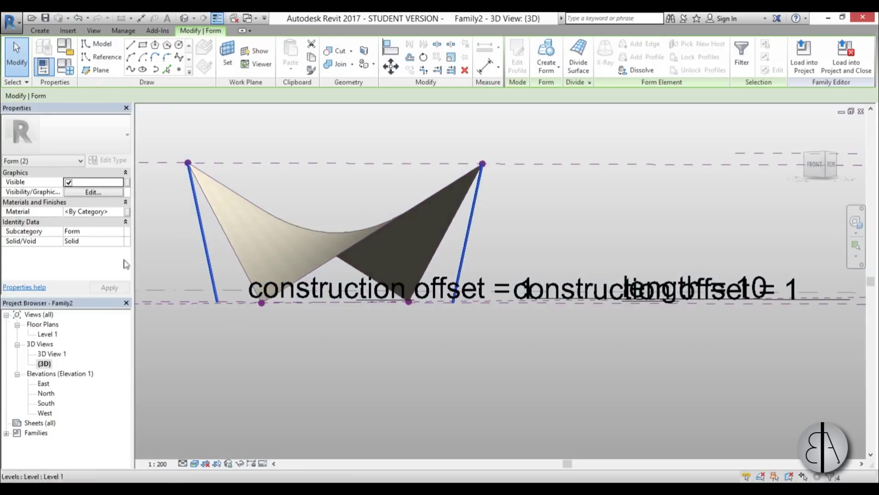
# Step: Assign the Wood material to both selected masts through the Material Browser
pyautogui.click(123, 212)
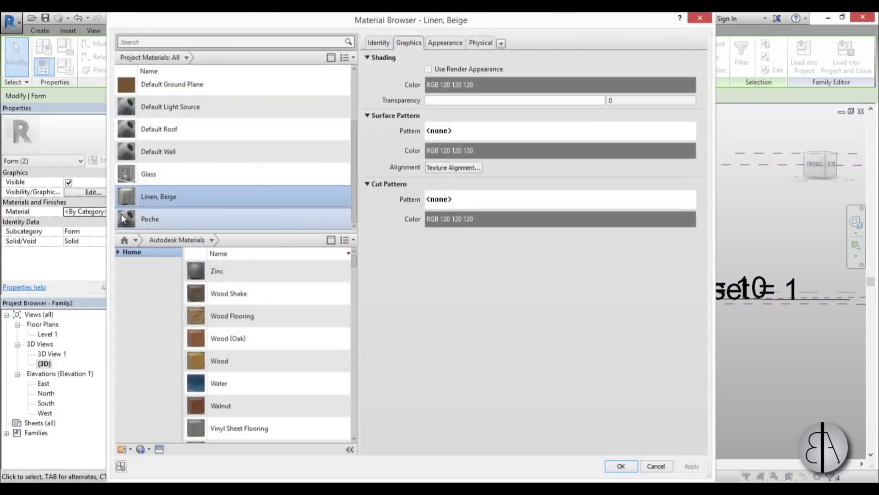
pyautogui.click(333, 361)
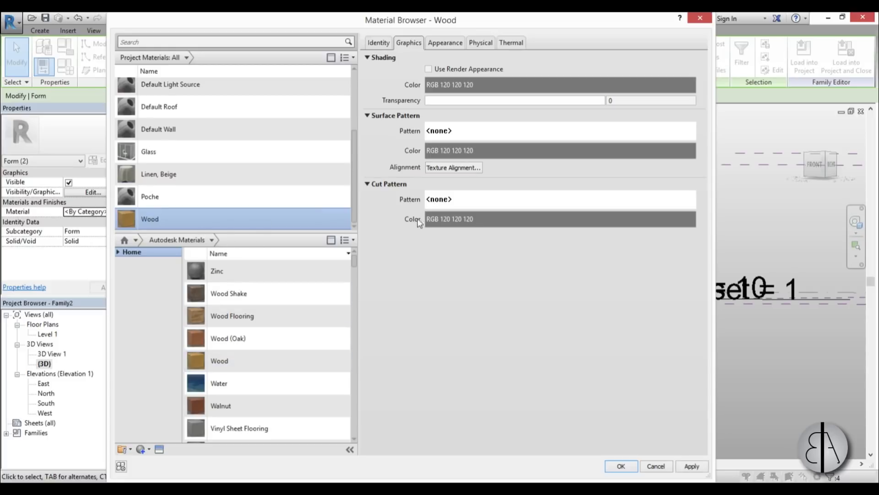
pyautogui.click(692, 465)
pyautogui.click(621, 465)
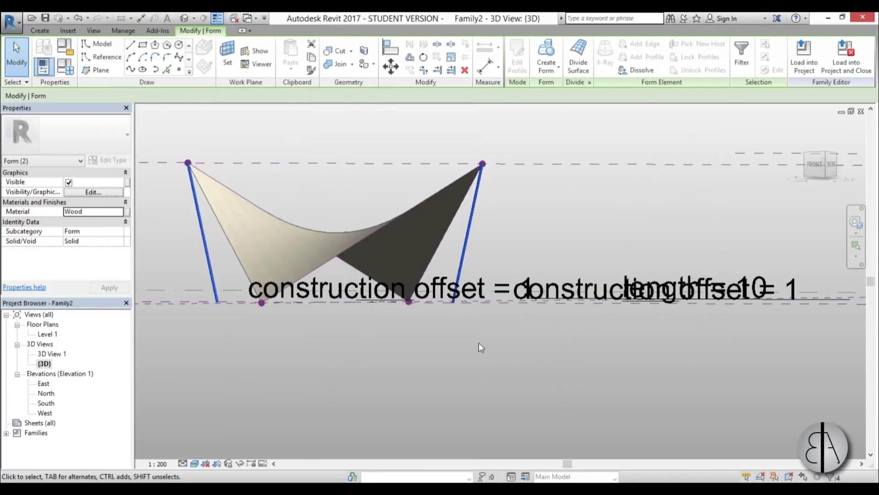
pyautogui.click(472, 356)
pyautogui.keyDown('shift'); pyautogui.moveTo(472, 356); pyautogui.dragTo(482, 403, button='middle'); pyautogui.keyUp('shift')
pyautogui.keyDown('shift'); pyautogui.moveTo(542, 391); pyautogui.dragTo(559, 429, button='middle'); pyautogui.keyUp('shift')
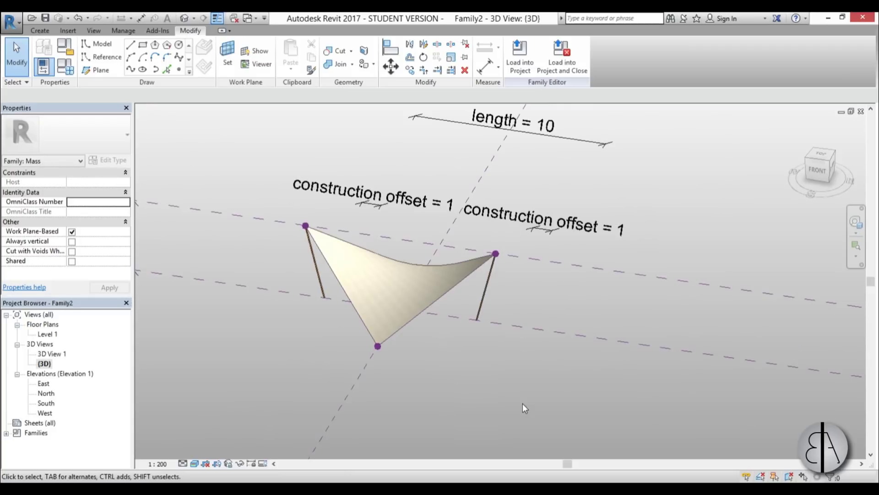
# Step: Set Family Types length 12, width 10 and height 5, then open the Level 1 plan
pyautogui.click(64, 70)
pyautogui.click(299, 163)
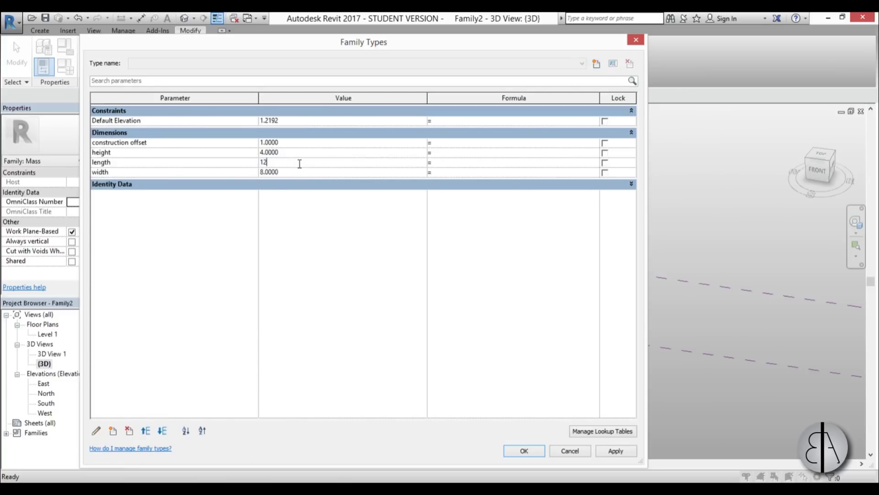
pyautogui.write('12')
pyautogui.click(299, 172)
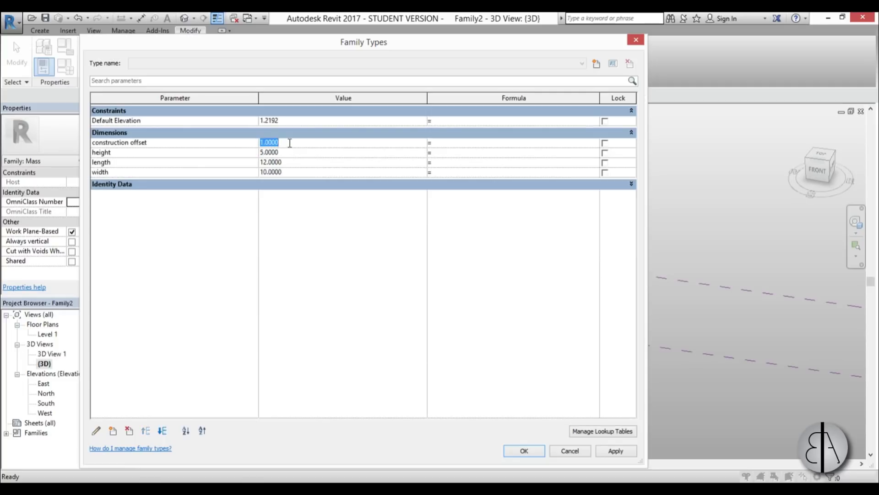
pyautogui.click(623, 452)
pyautogui.click(536, 451)
pyautogui.keyDown('shift'); pyautogui.moveTo(537, 370); pyautogui.dragTo(394, 414, button='middle'); pyautogui.keyUp('shift')
pyautogui.doubleClick(47, 334)
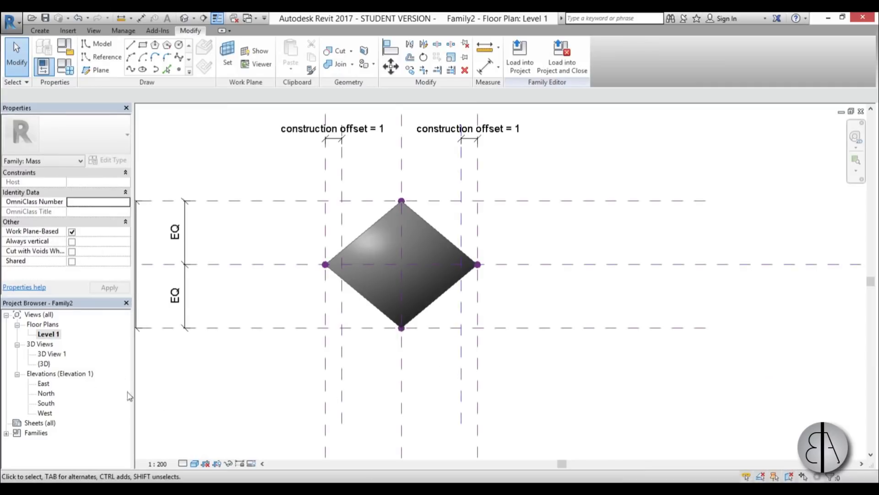
# Step: Switch back to the {3D} view and orbit to show the resized sail and masts
pyautogui.doubleClick(44, 363)
pyautogui.keyDown('shift'); pyautogui.moveTo(466, 385); pyautogui.dragTo(506, 322, button='middle'); pyautogui.keyUp('shift')
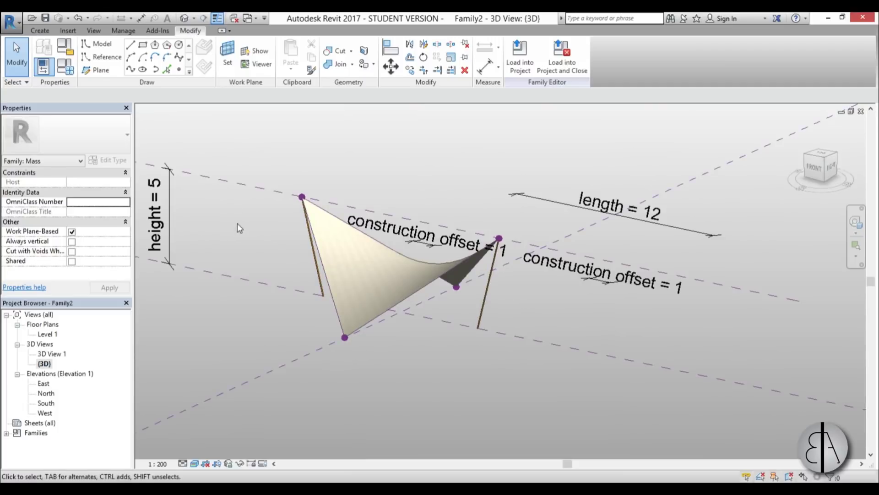